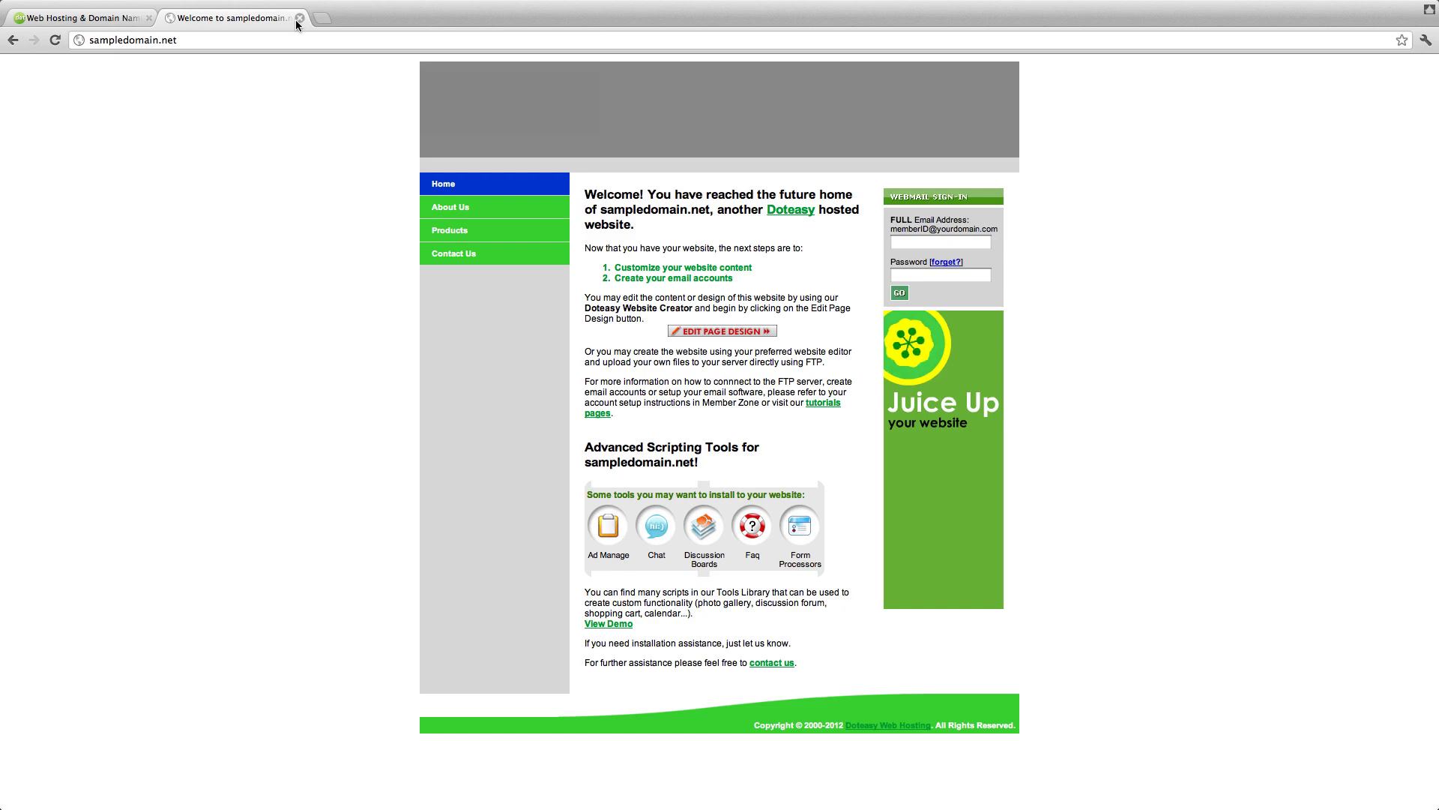
Sign into Doteasy Member Zone with the member ID and password, then view the domain's FTP Info page
left_click(82, 18)
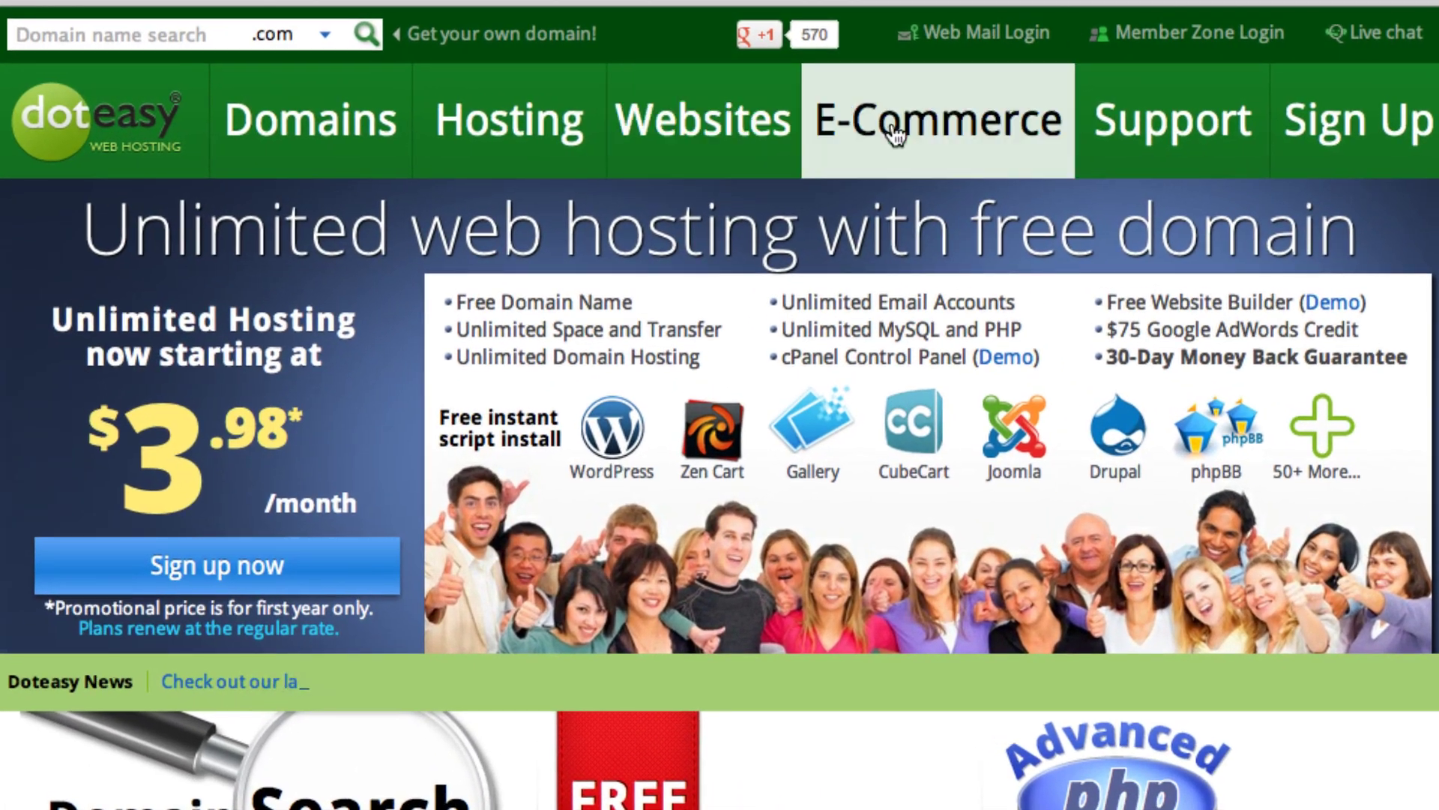
left_click(1192, 24)
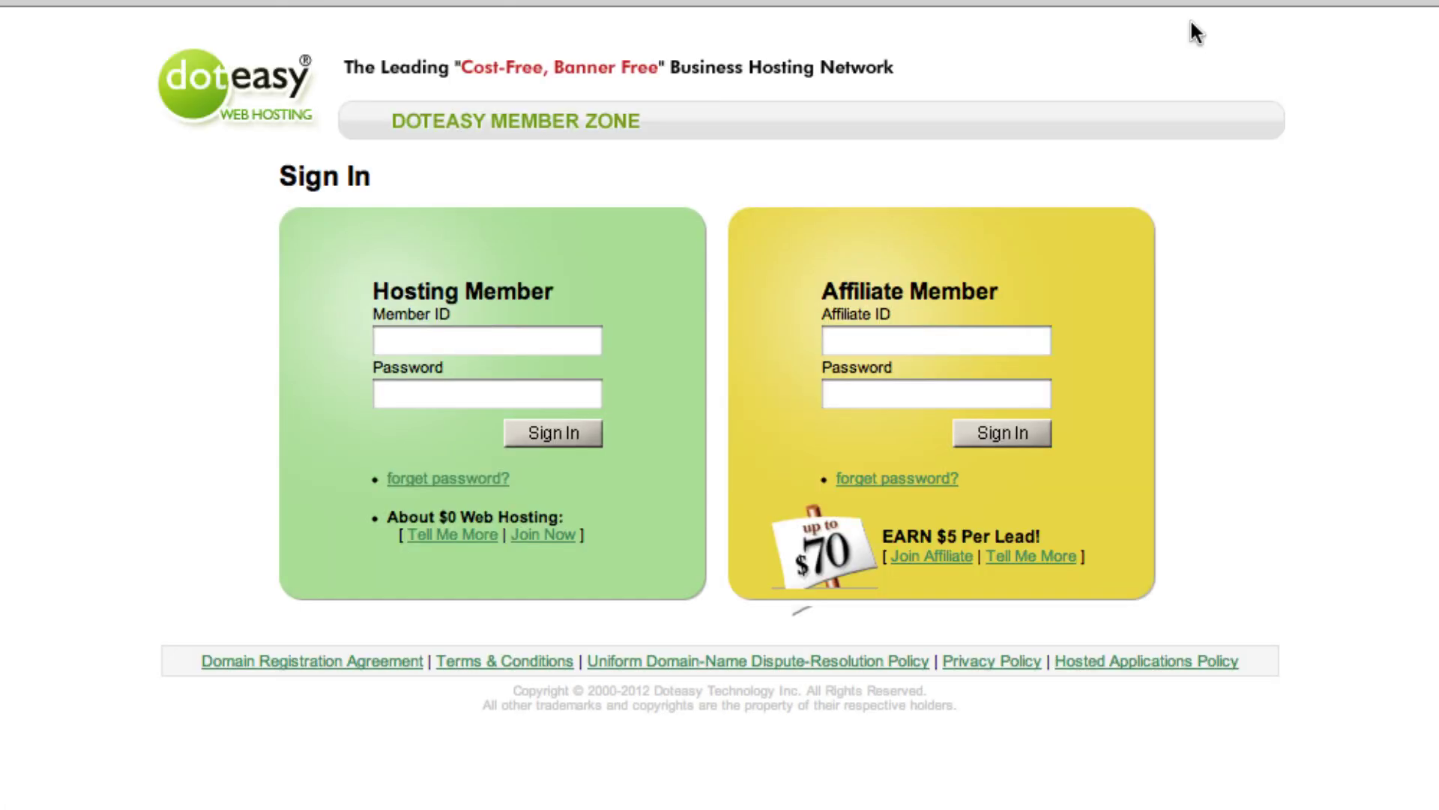
left_click(499, 346)
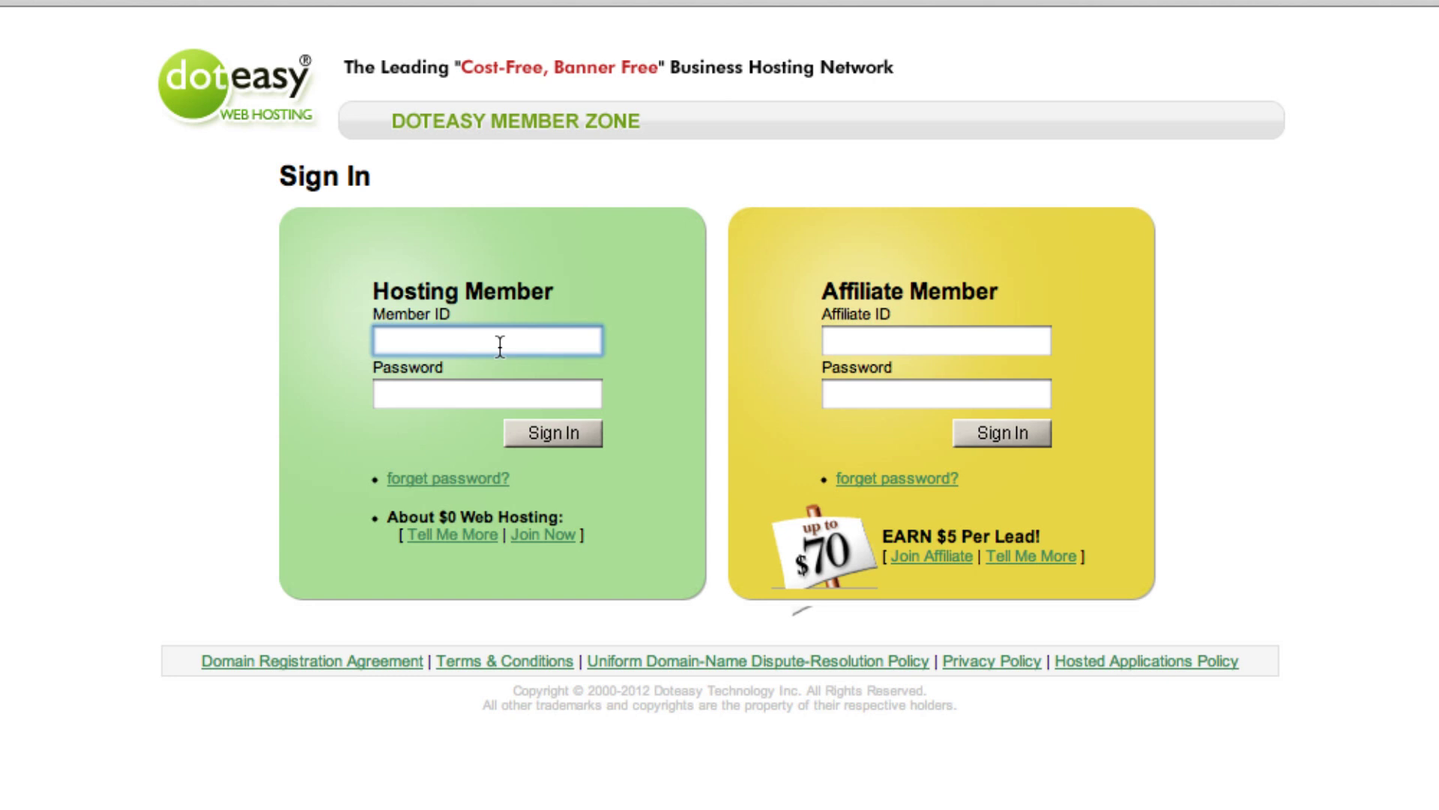
type("sample")
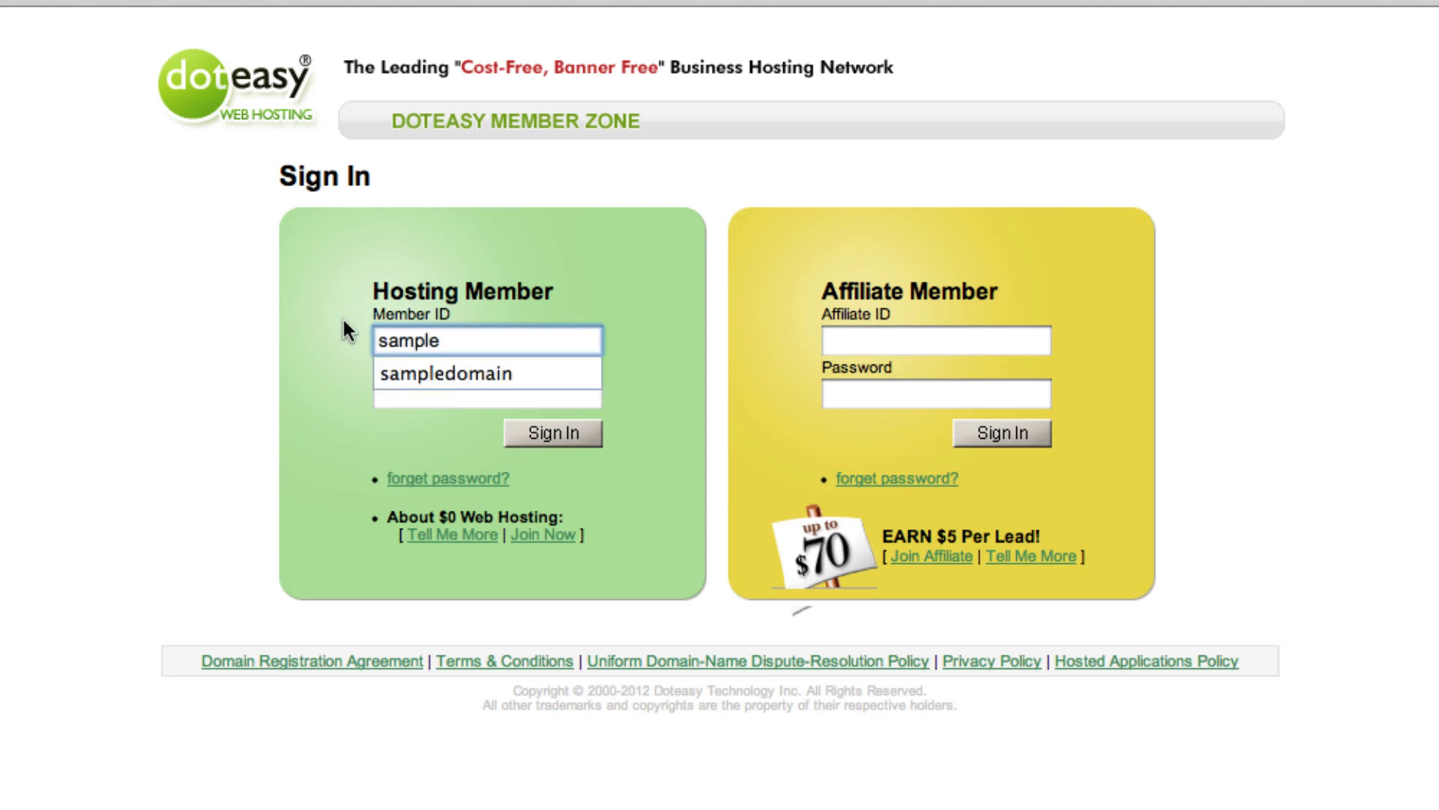
left_click(411, 373)
left_click(407, 393)
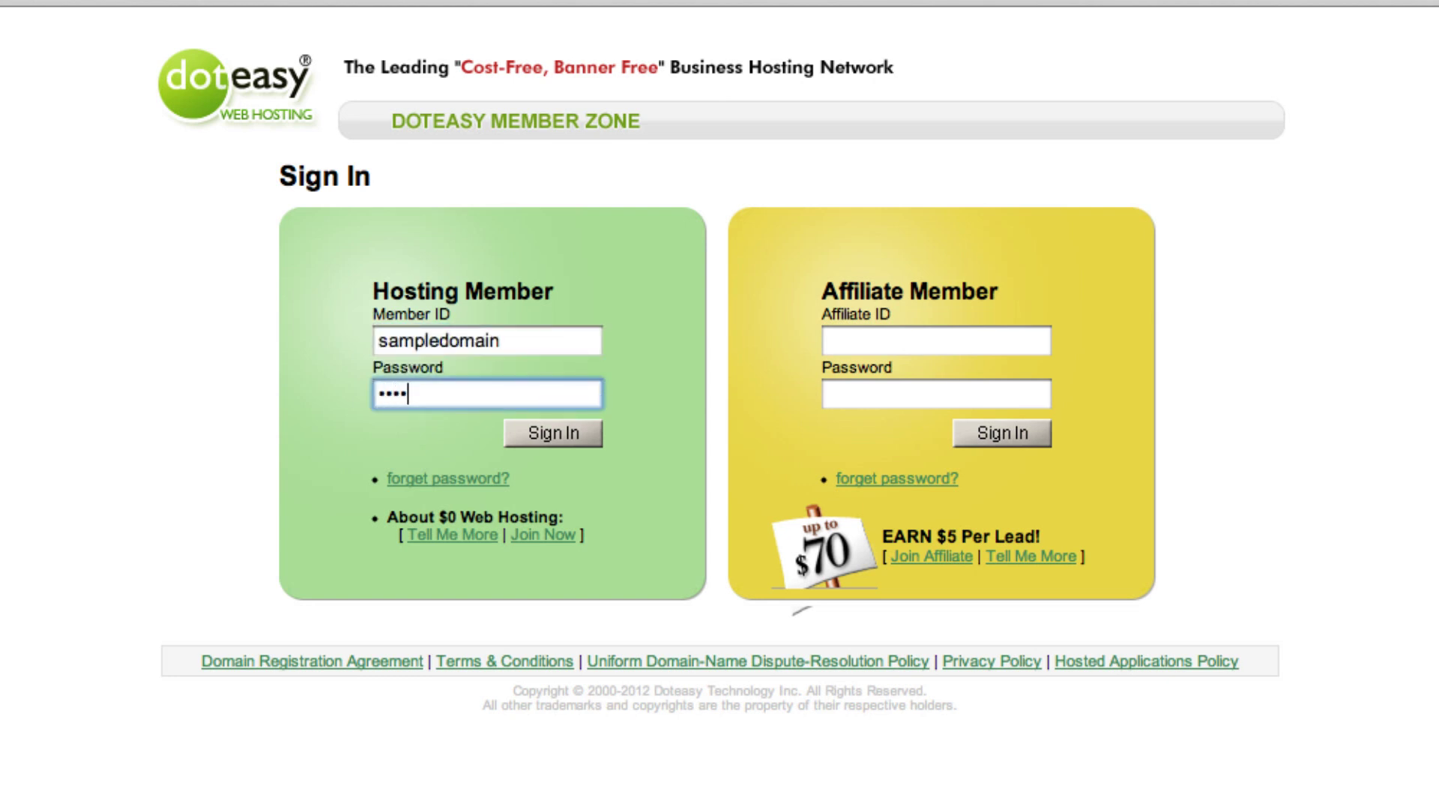
left_click(565, 435)
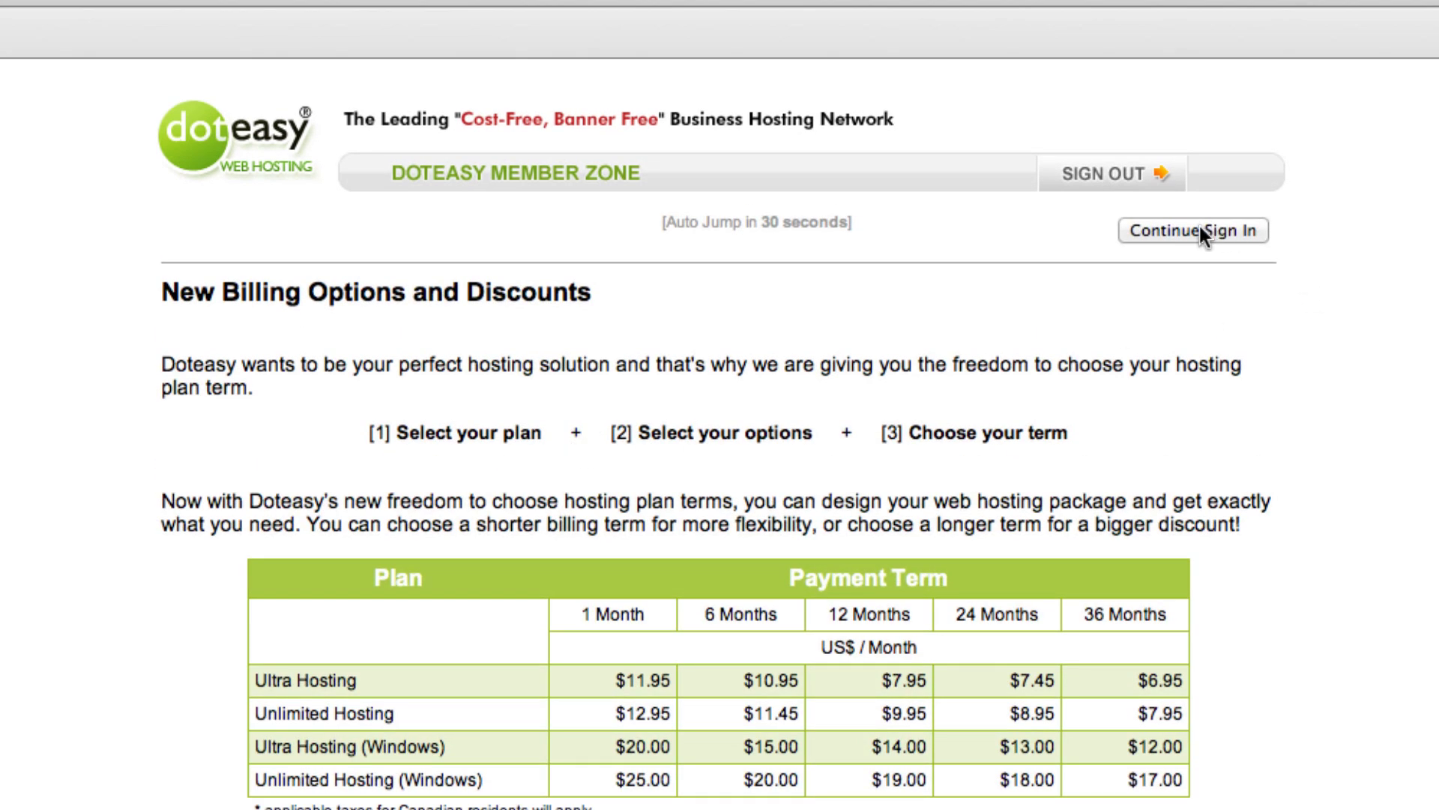
left_click(1199, 228)
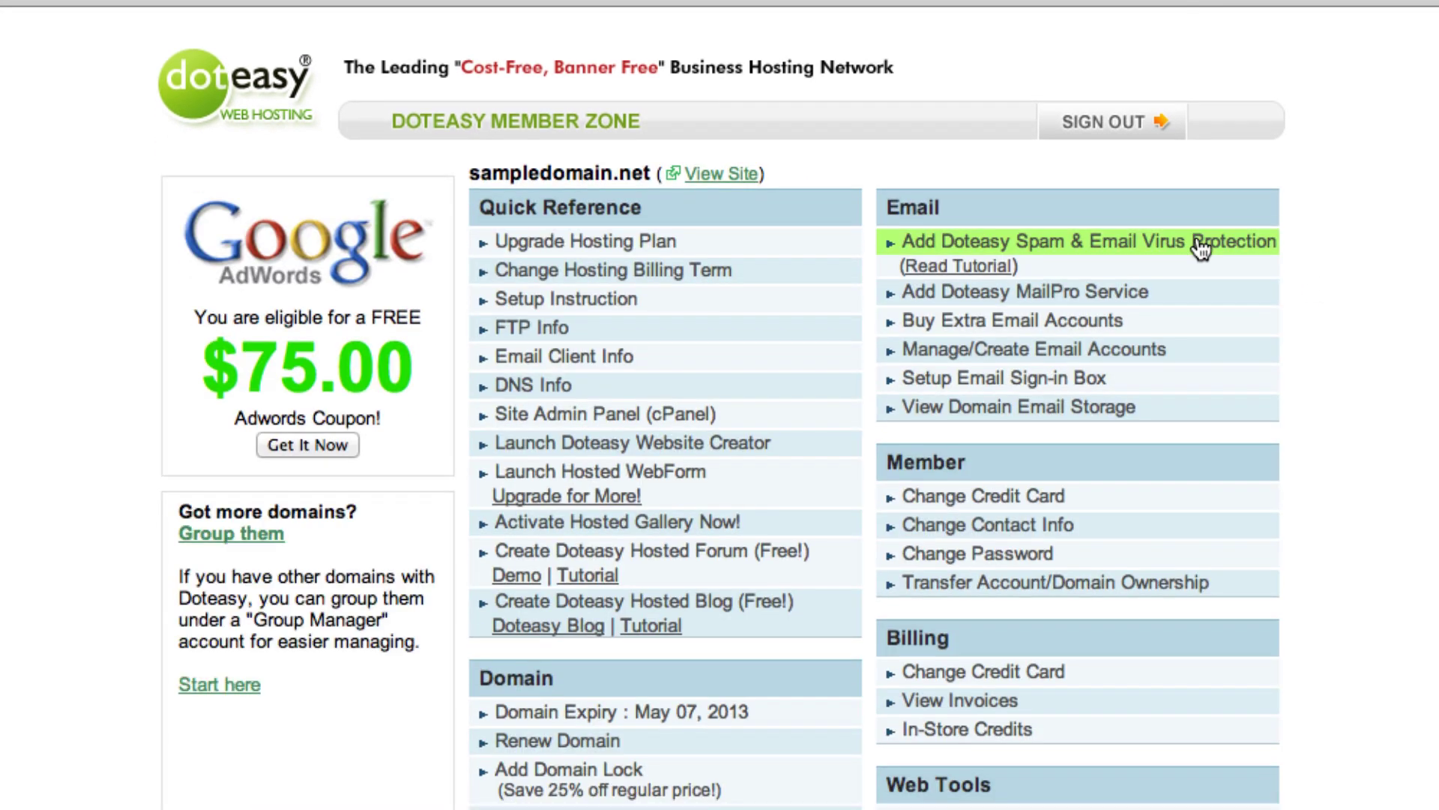
left_click(564, 328)
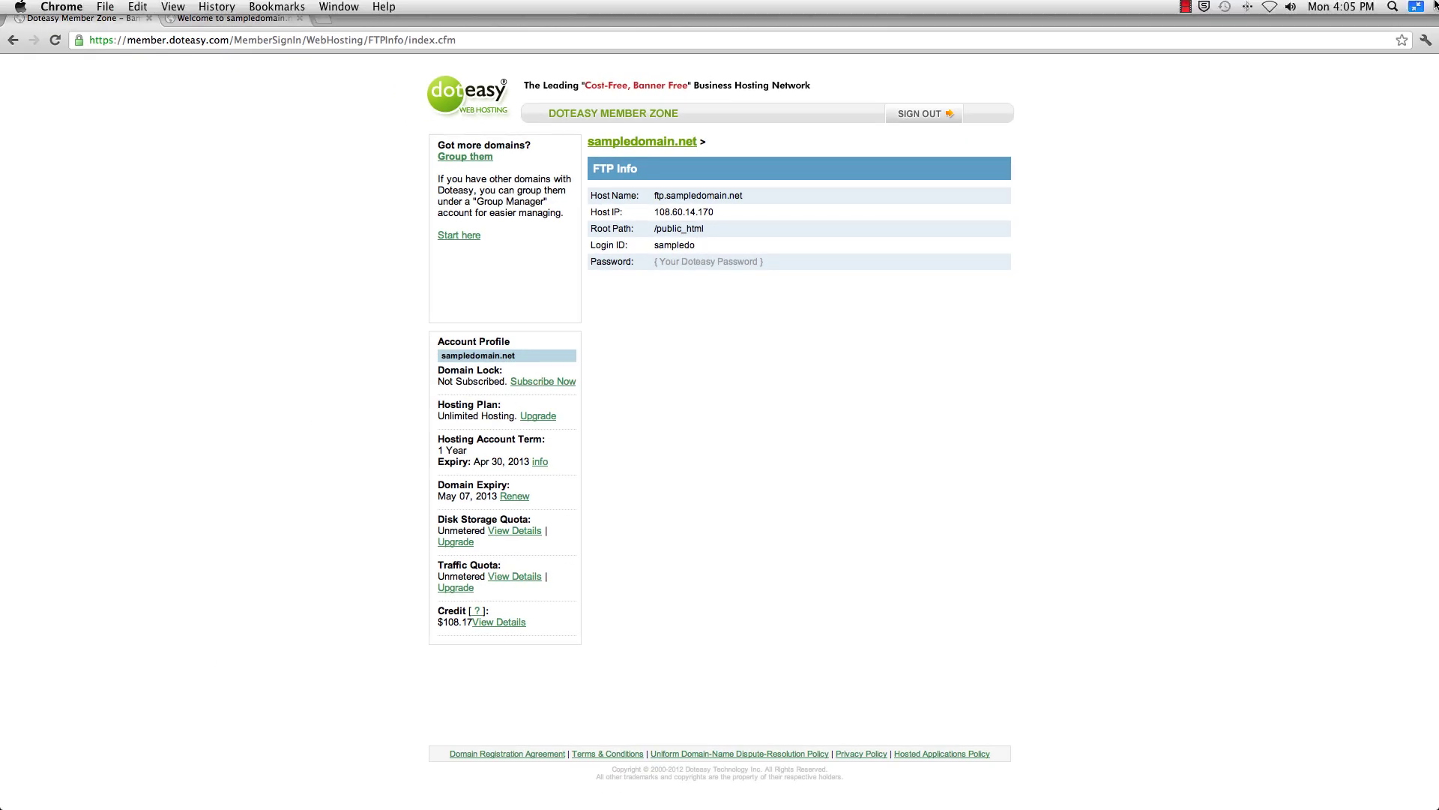
Exit full screen, launch Cyberduck and start a new connection
left_click(1416, 7)
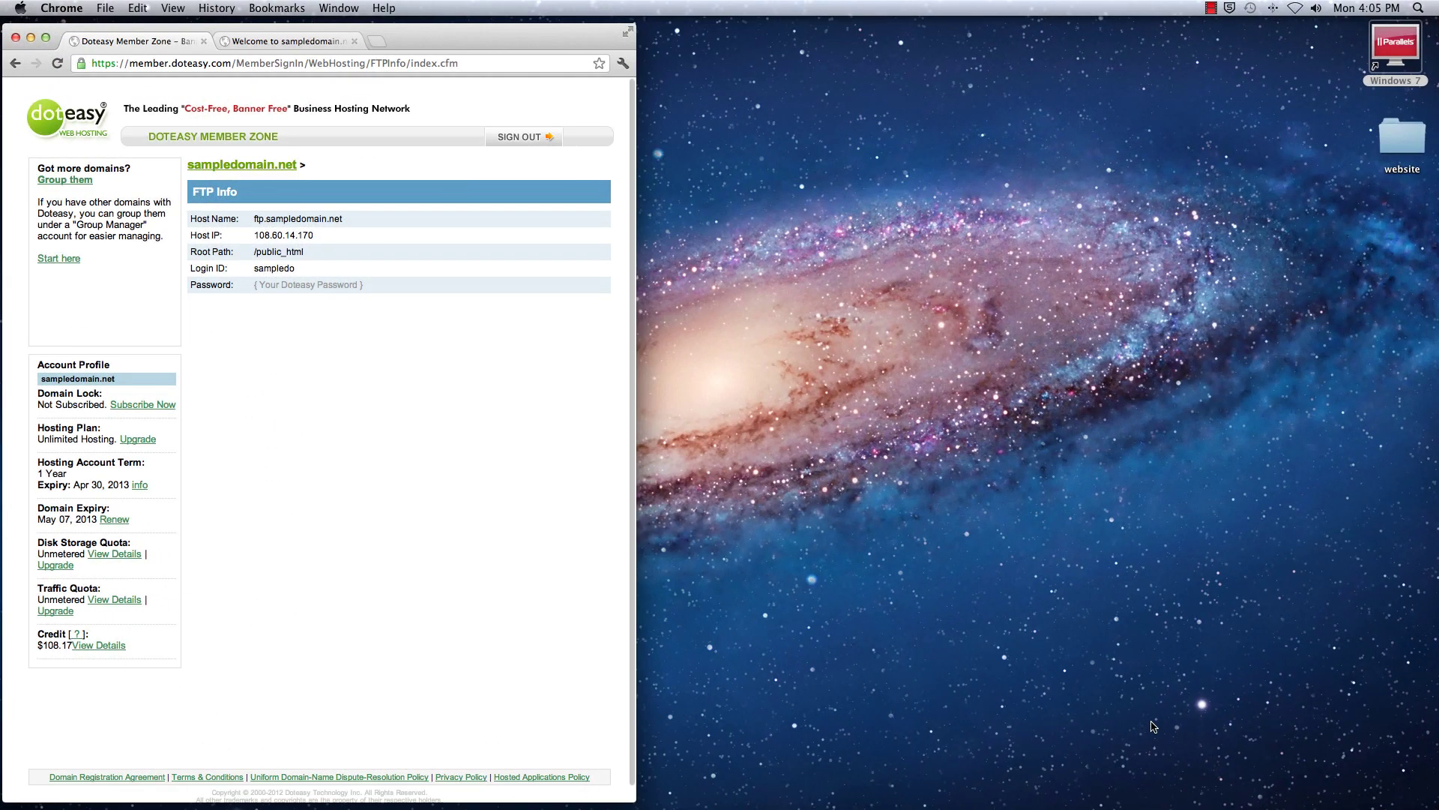
left_click(1039, 782)
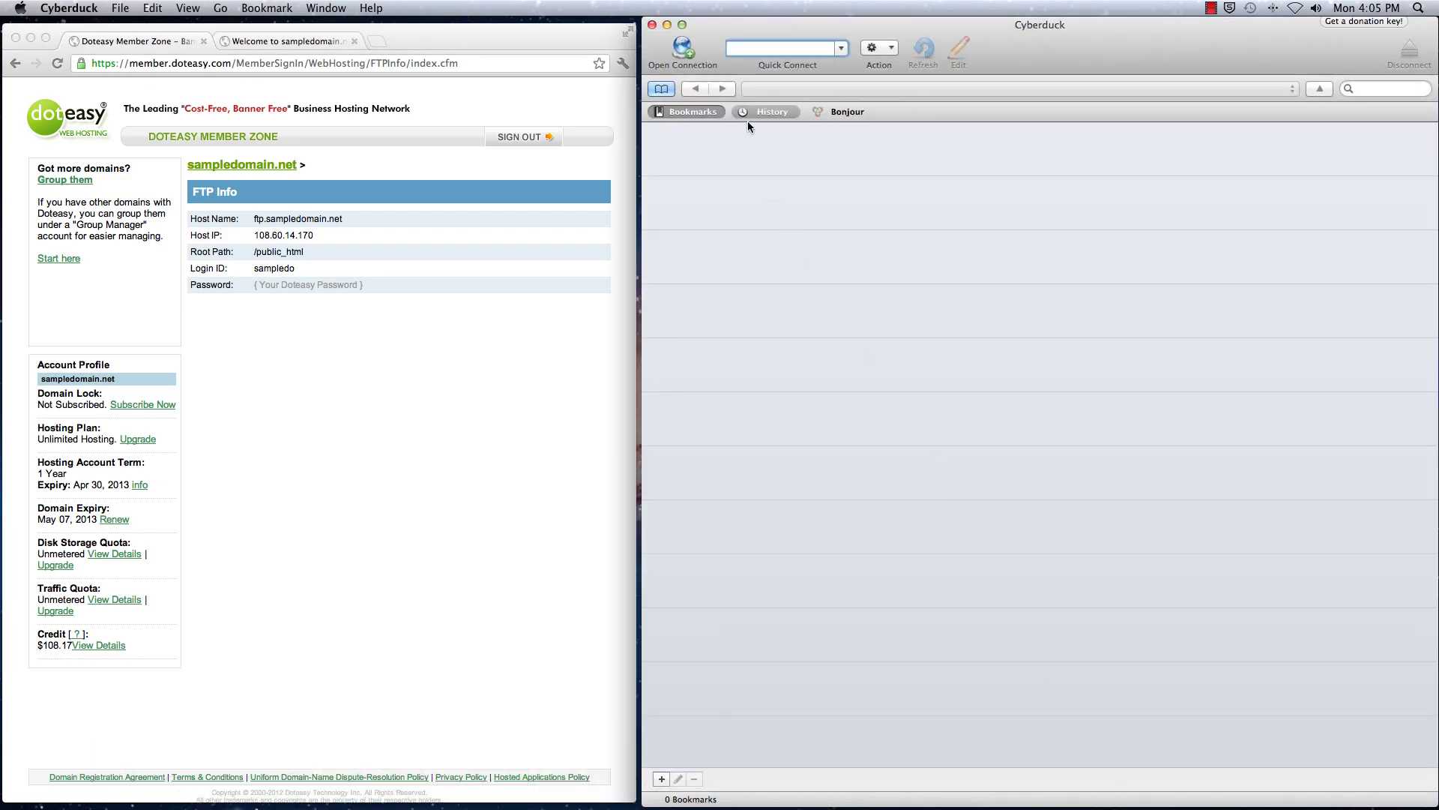
left_click(684, 50)
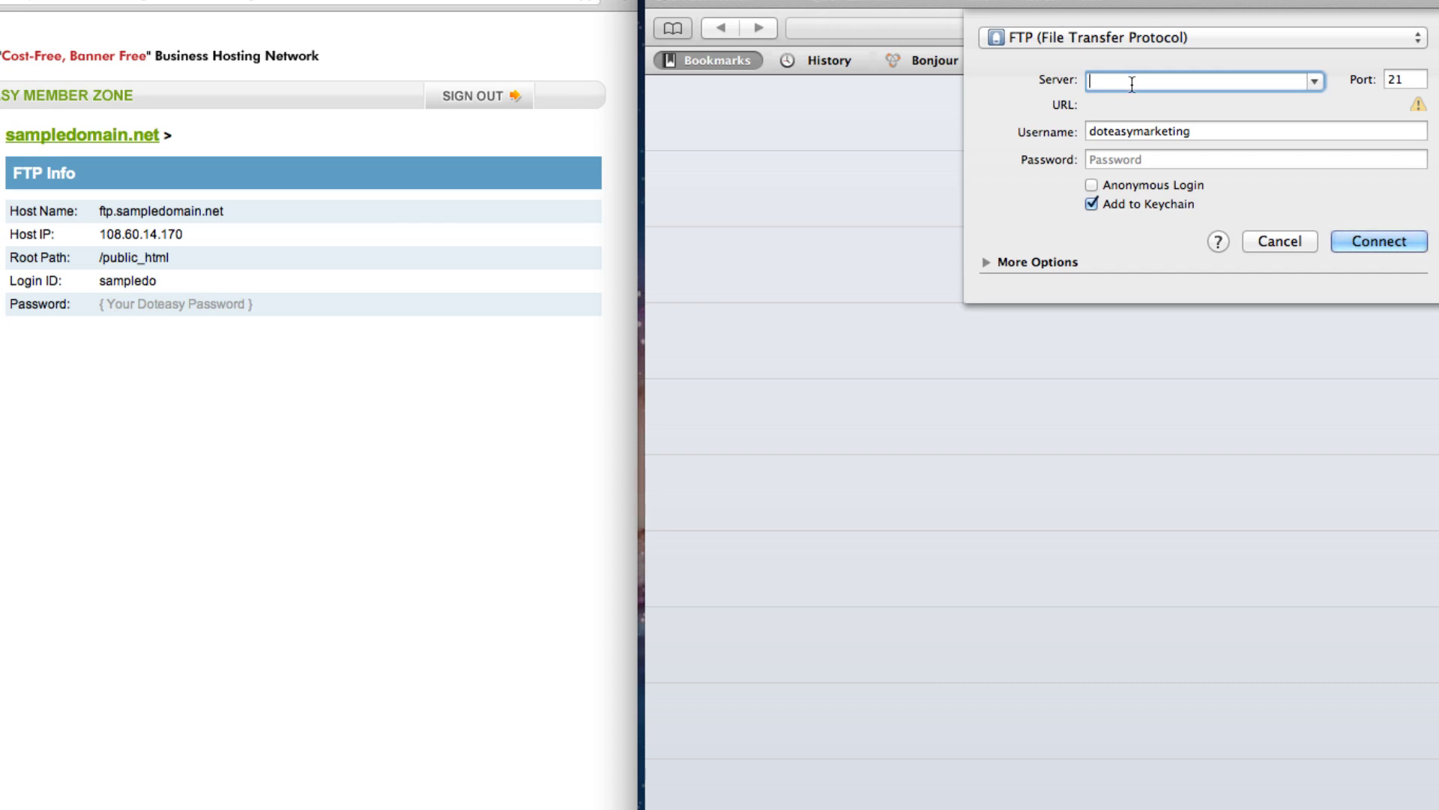
Copy the host name ftp.sampledomain.net from FTP Info into the connection's Server field
left_click(97, 214)
left_click_drag(217, 217, 129, 215)
right_click(199, 209)
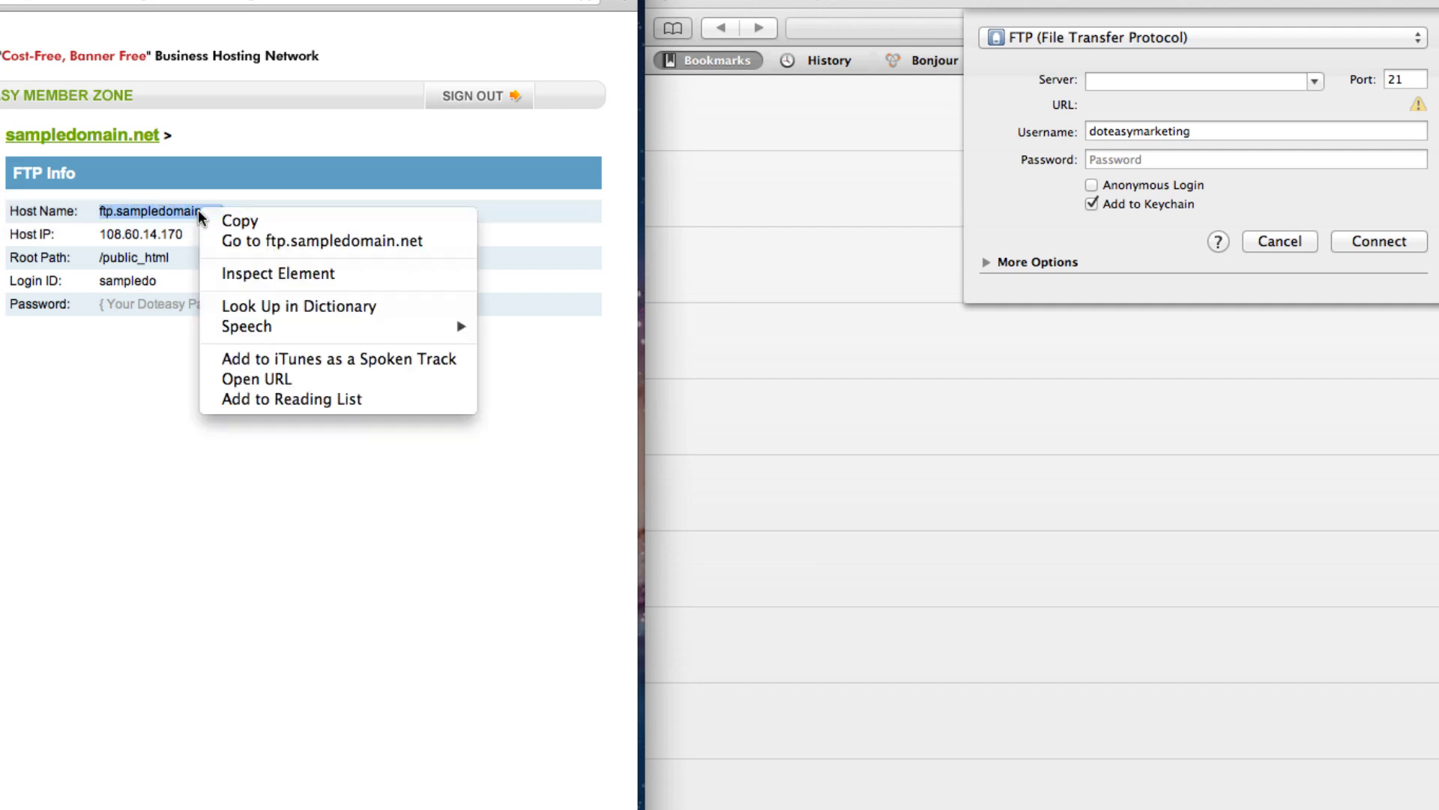
left_click(214, 220)
left_click(1101, 83)
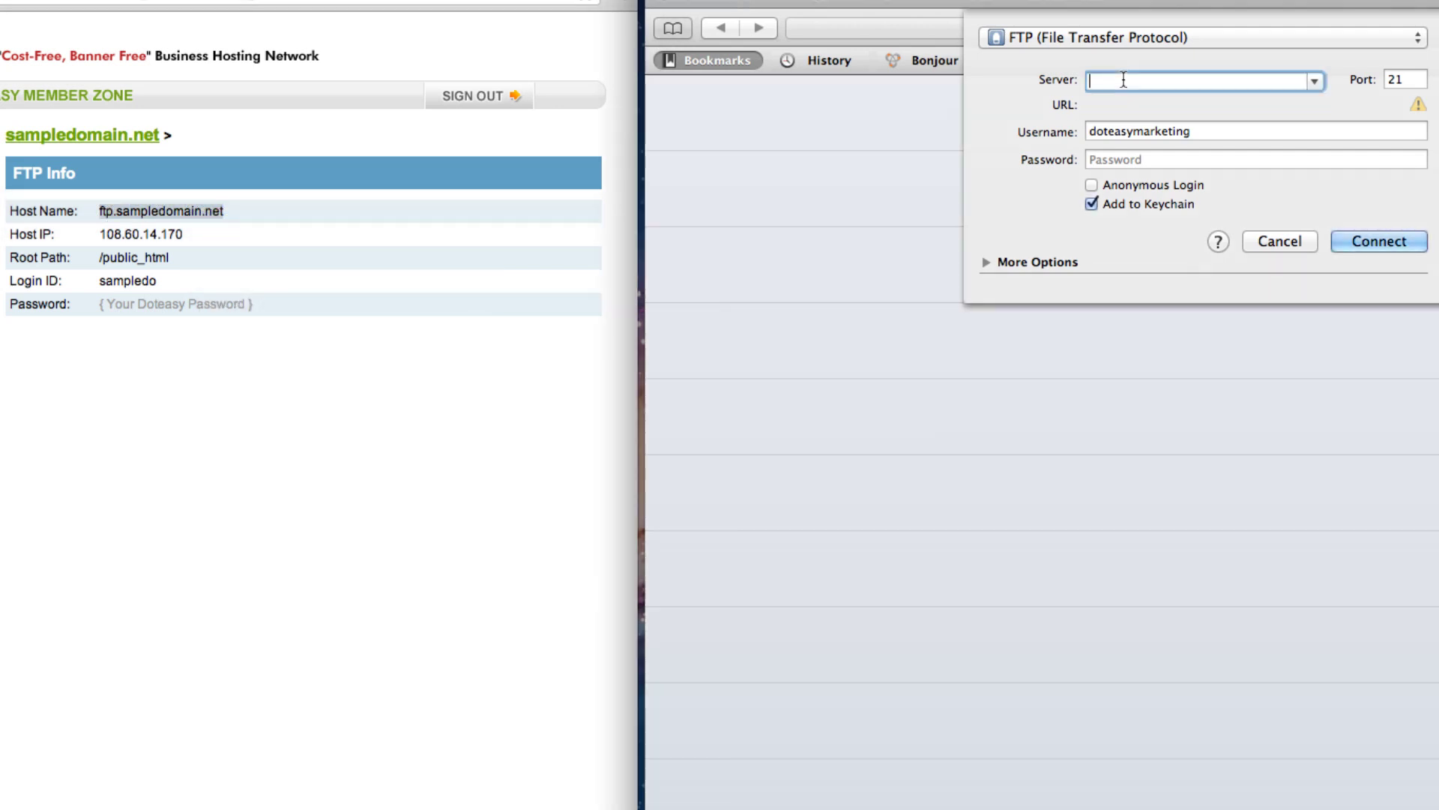
right_click(1108, 84)
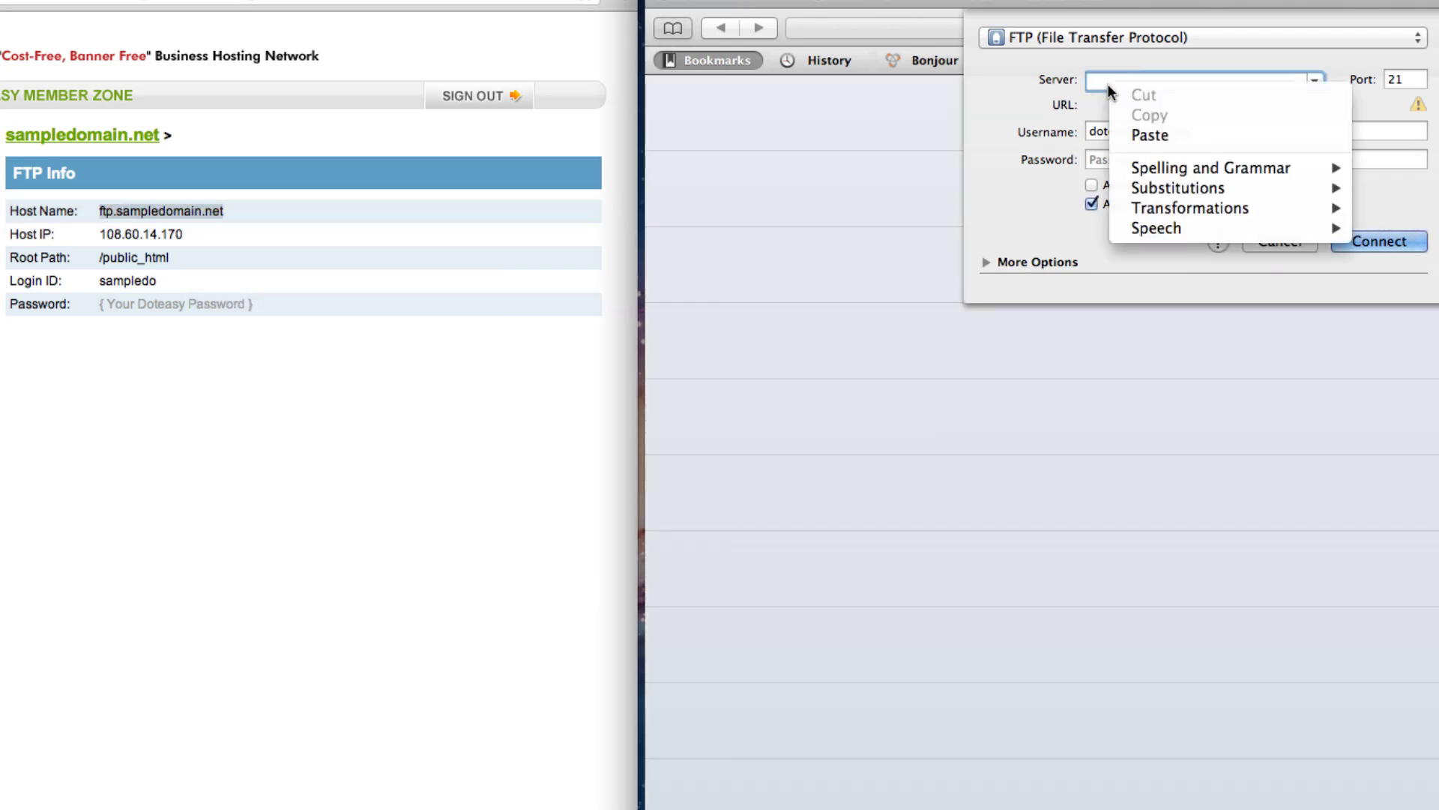
left_click(1149, 132)
left_click(1215, 132)
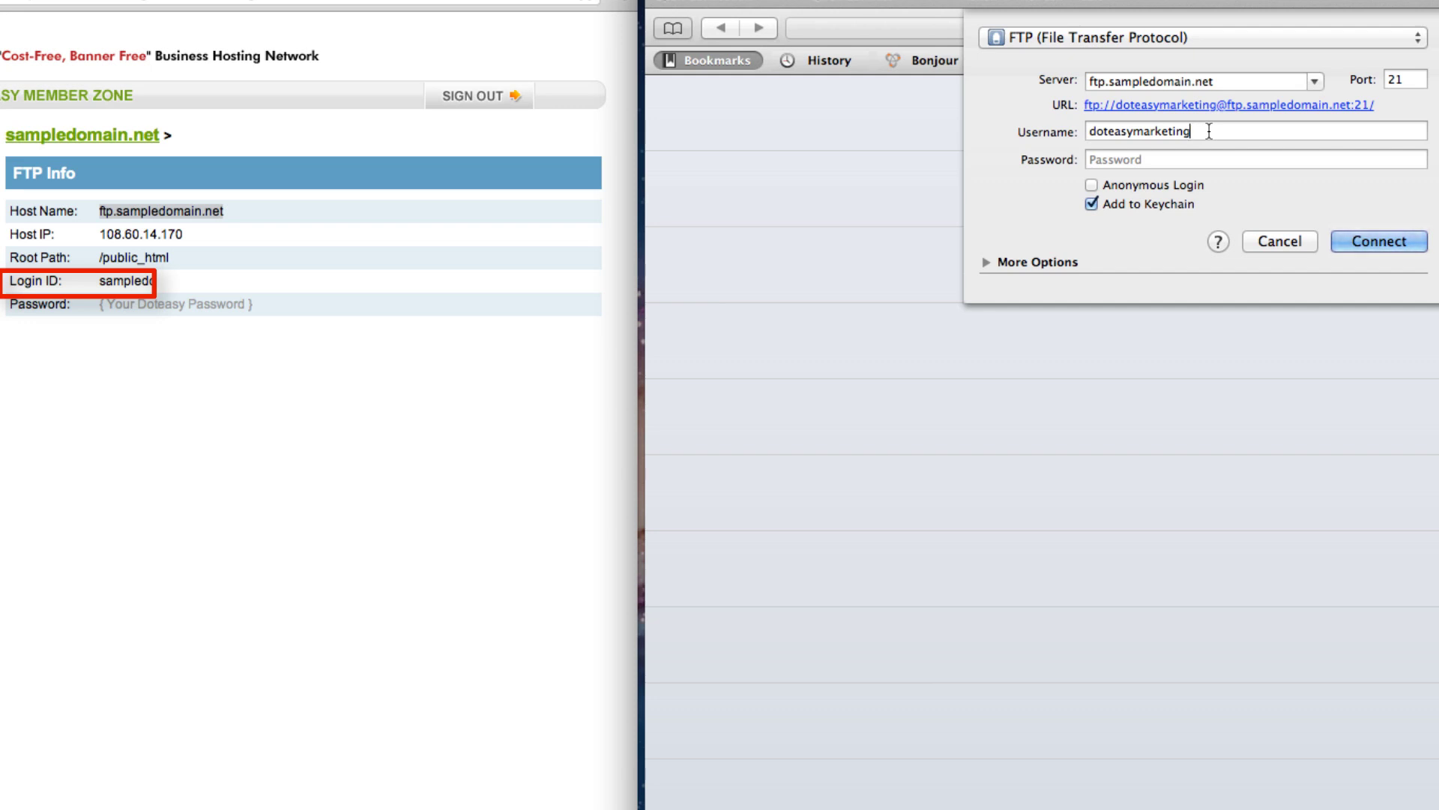
Copy the FTP login ID from the browser and paste it over the connection's username
left_click(98, 279)
double_click(122, 281)
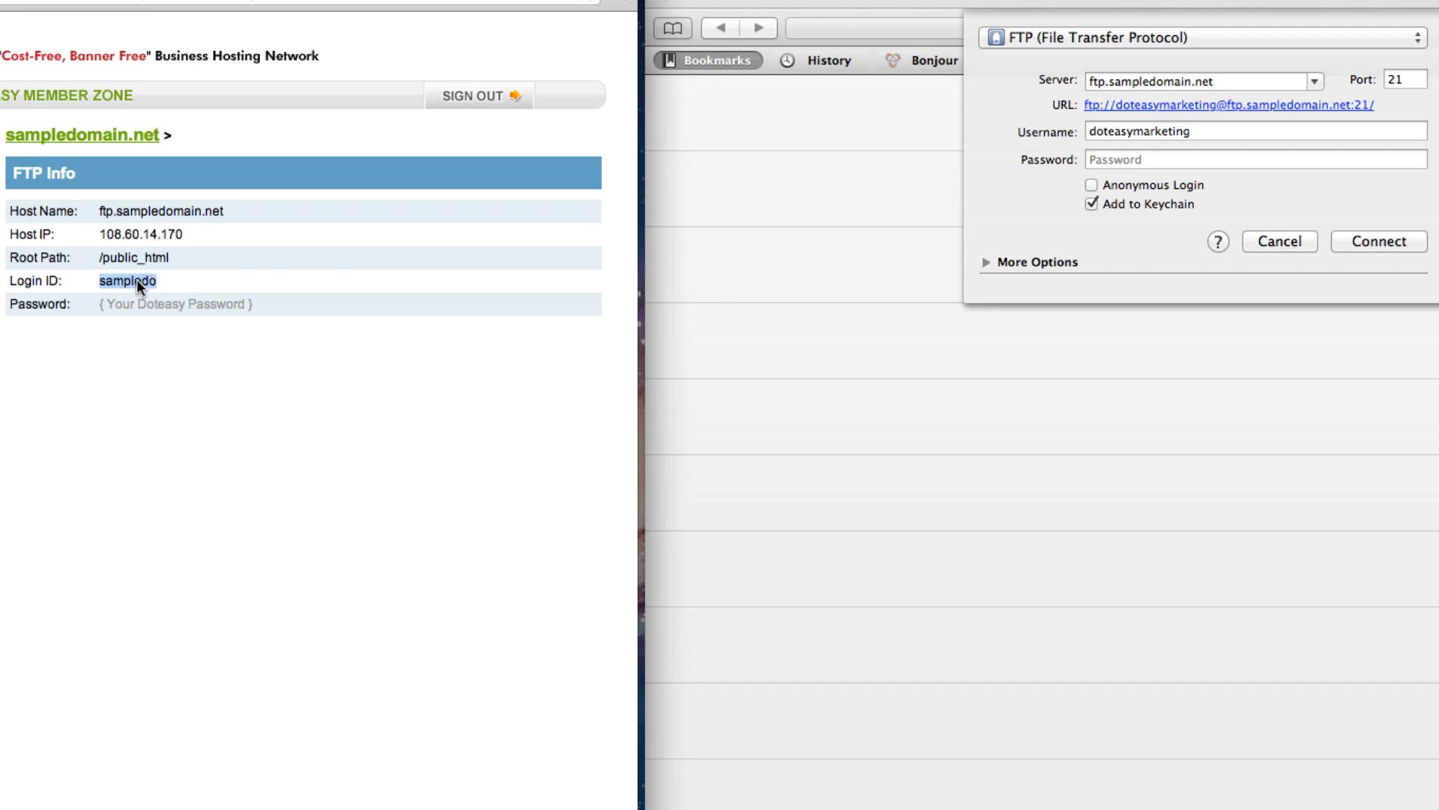
right_click(139, 280)
left_click(157, 286)
left_click(1190, 131)
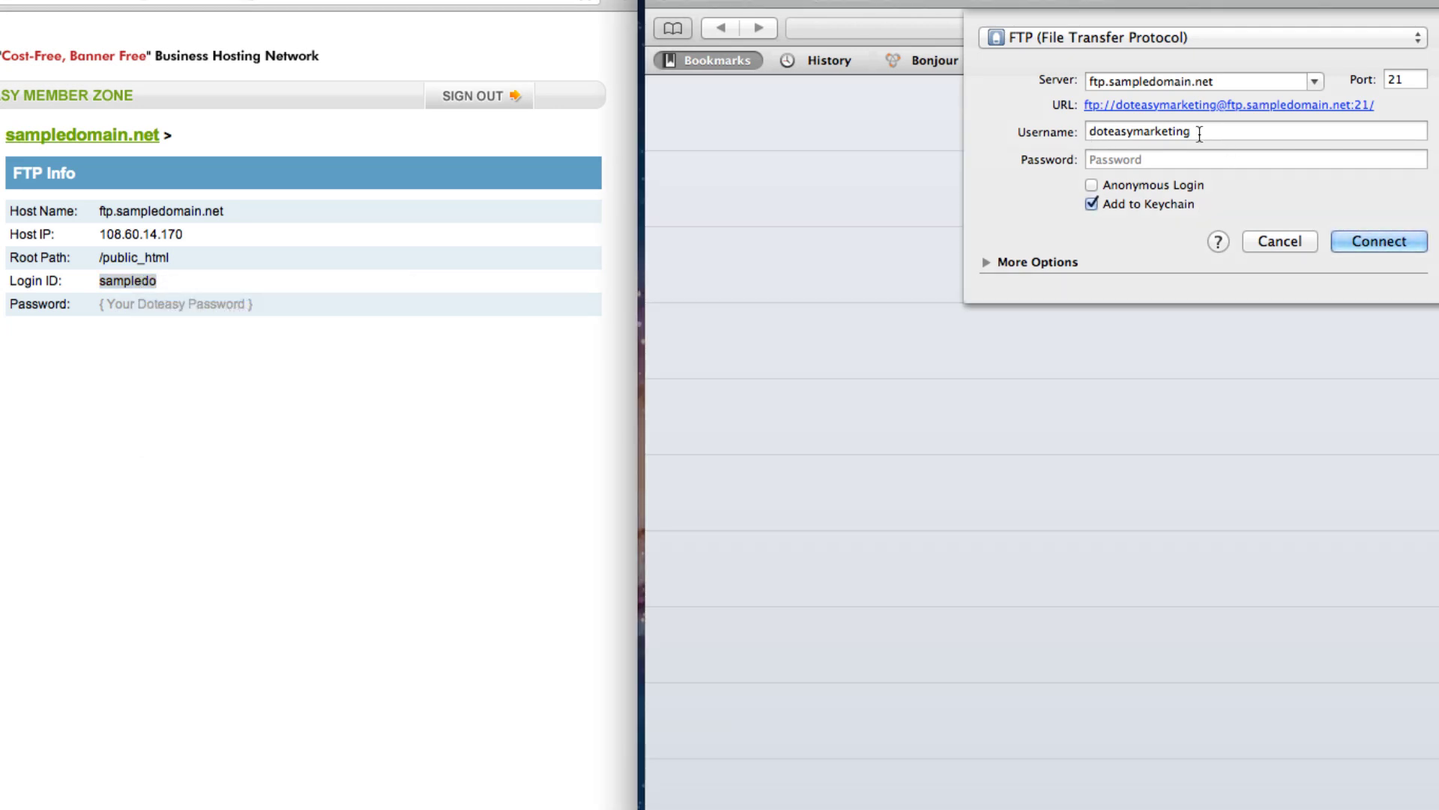
left_click_drag(1199, 134, 1076, 132)
right_click(1117, 131)
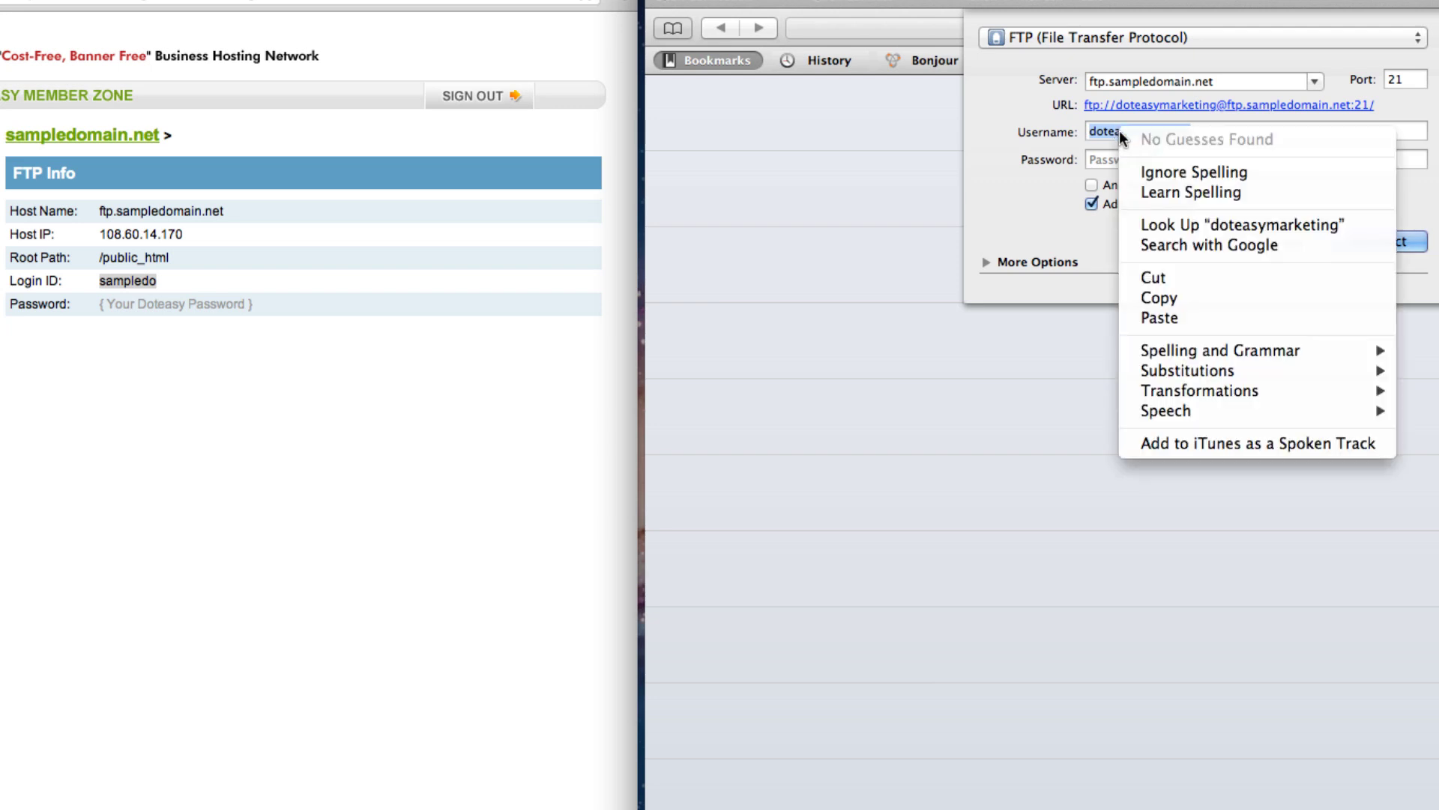
left_click(1203, 313)
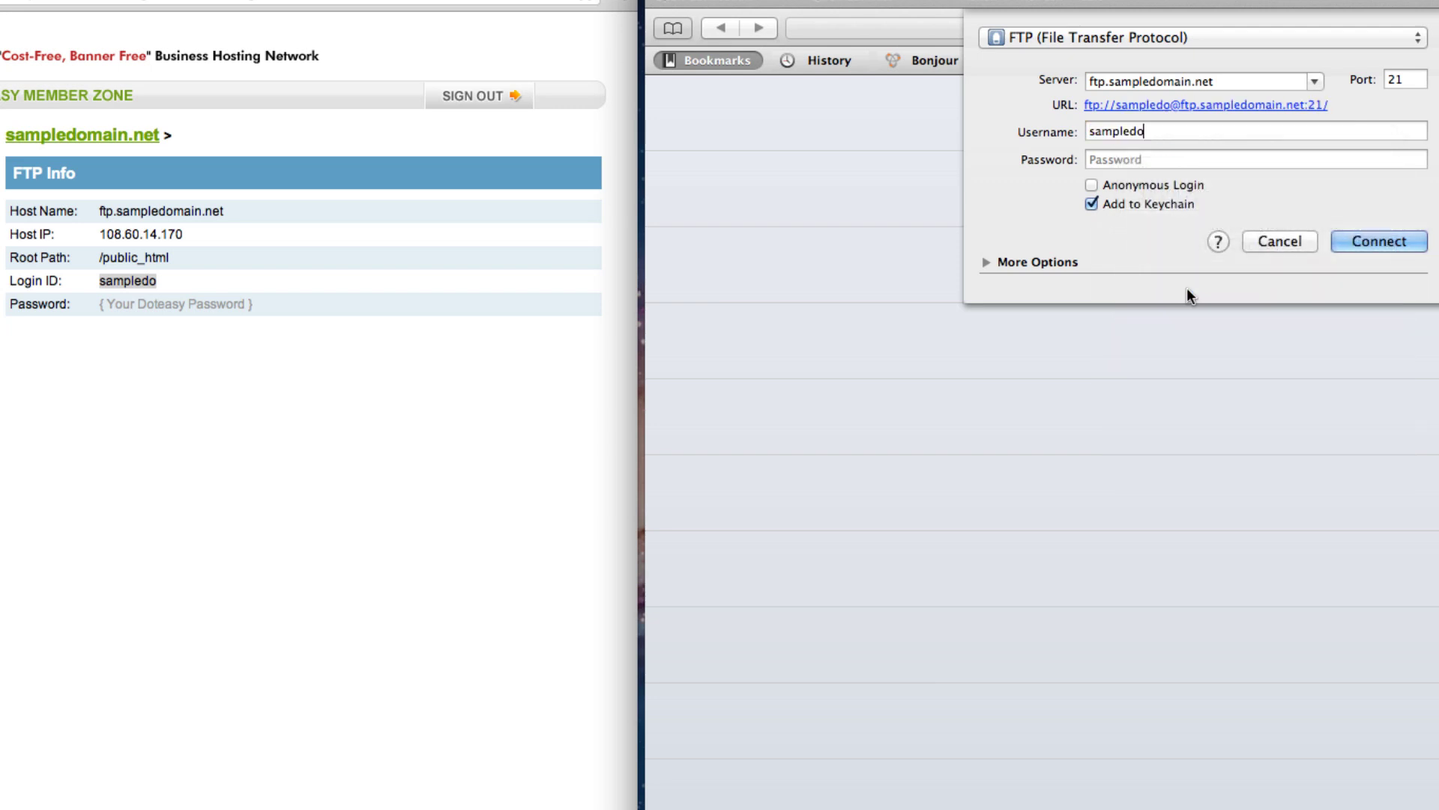
Enter the hosting account password and turn off Add to Keychain
left_click(1125, 161)
type("•••••••••••")
left_click(1092, 204)
Connect to ftp.sampledomain.net to list its root folders
left_click(1362, 242)
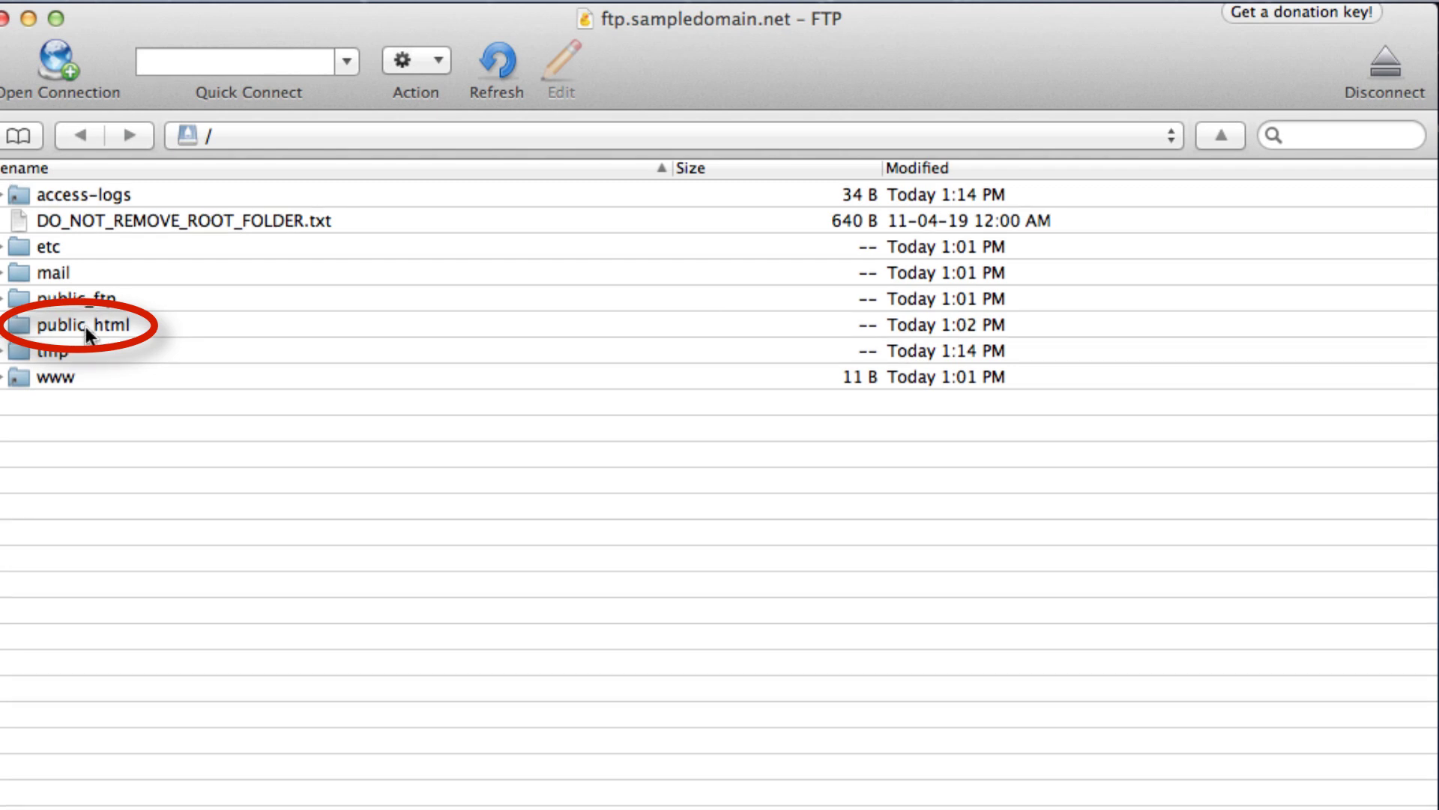
Open public_html and delete the placeholder index.htm from the server
double_click(85, 324)
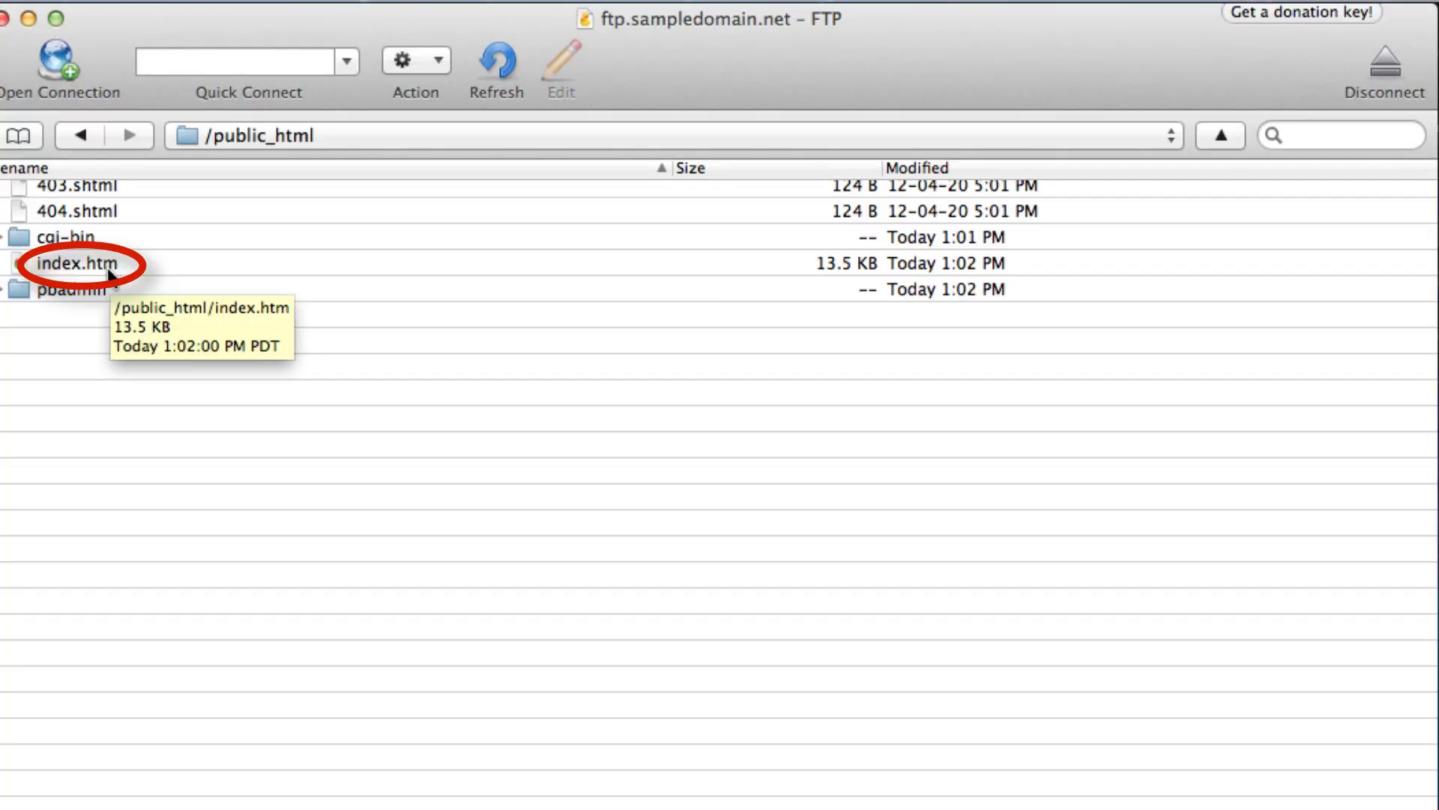
left_click(80, 273)
right_click(79, 275)
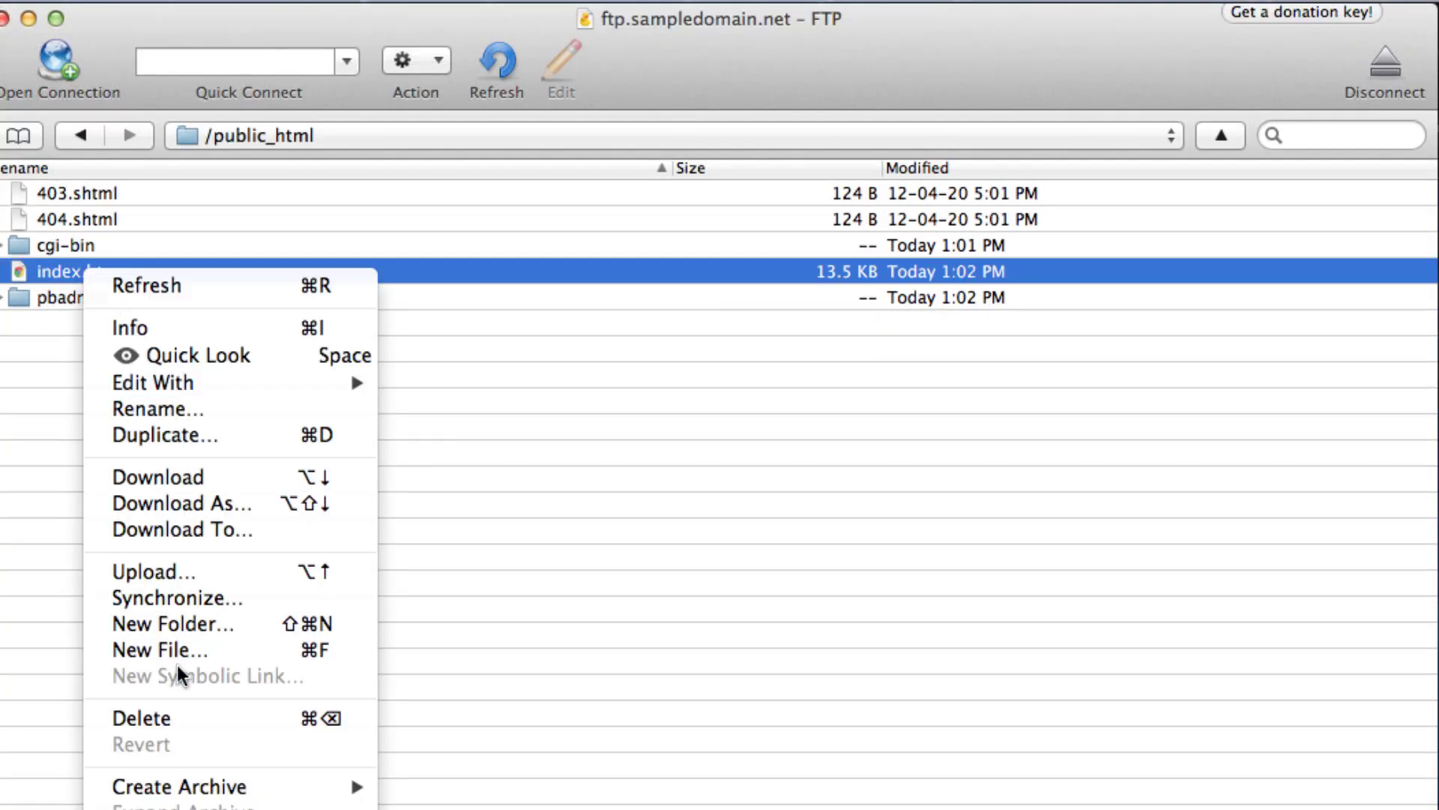
left_click(187, 718)
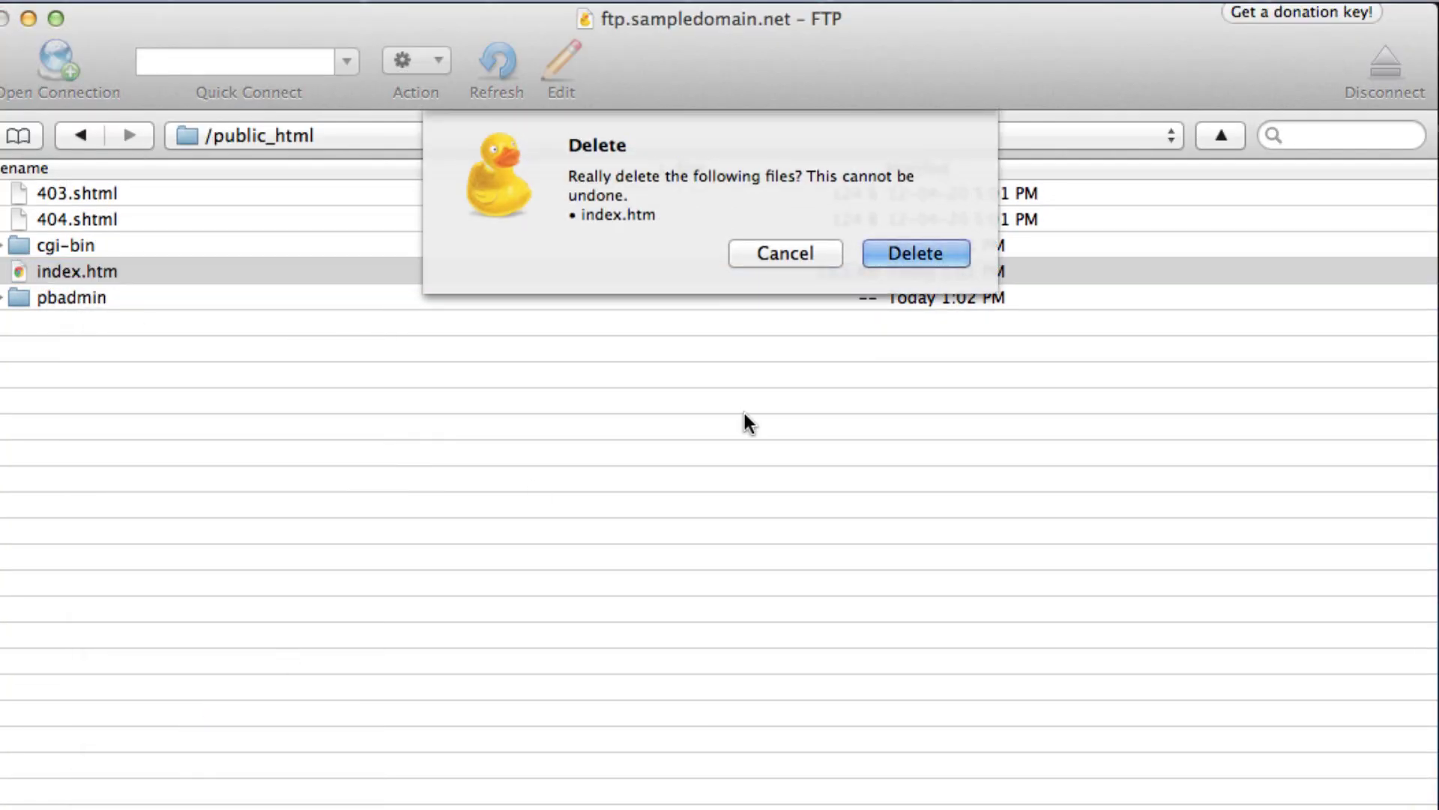
left_click(940, 250)
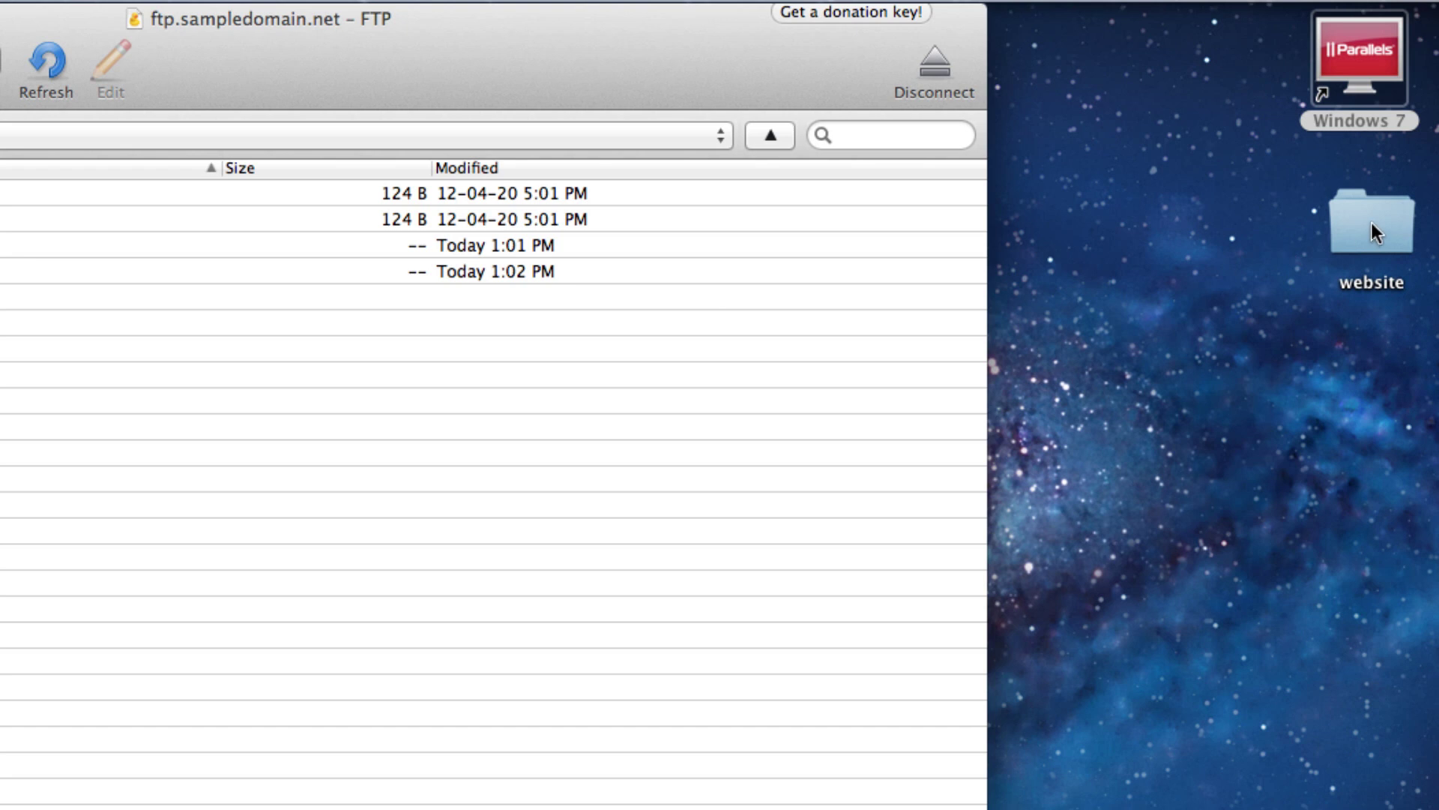
Drag images, index.html, licence.txt and styles from the website folder into public_html to upload them
double_click(1370, 222)
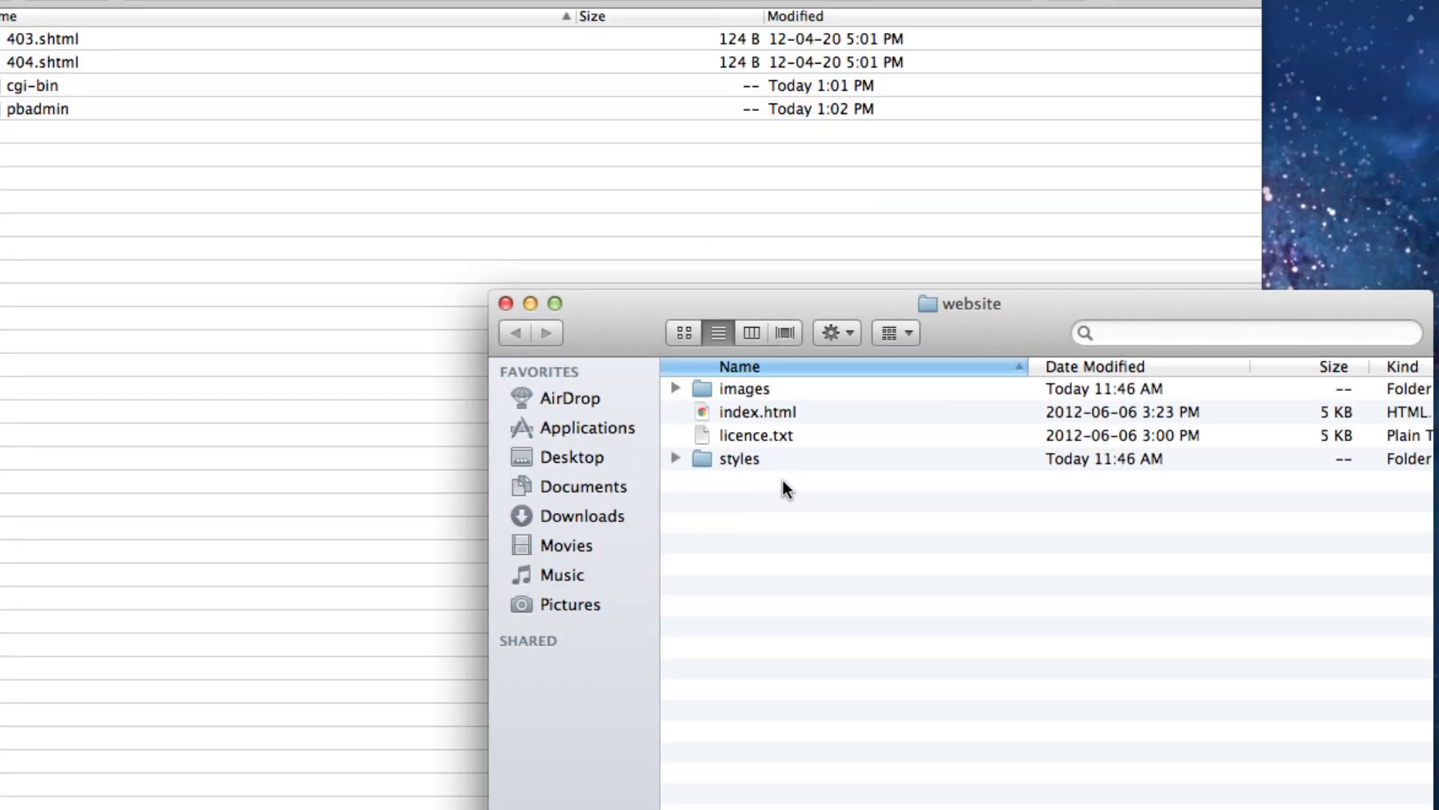
left_click_drag(782, 480, 744, 389)
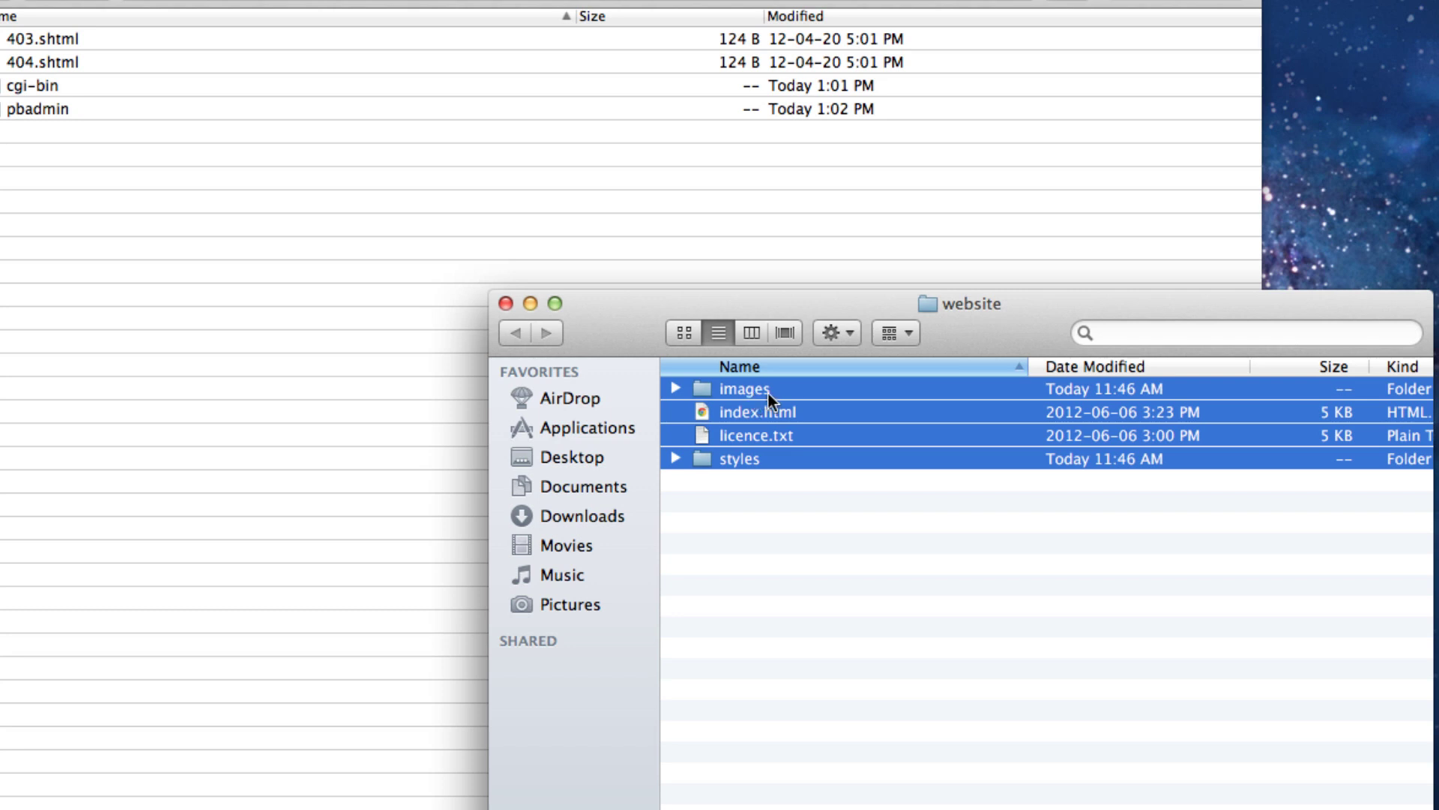
left_click_drag(743, 401, 84, 170)
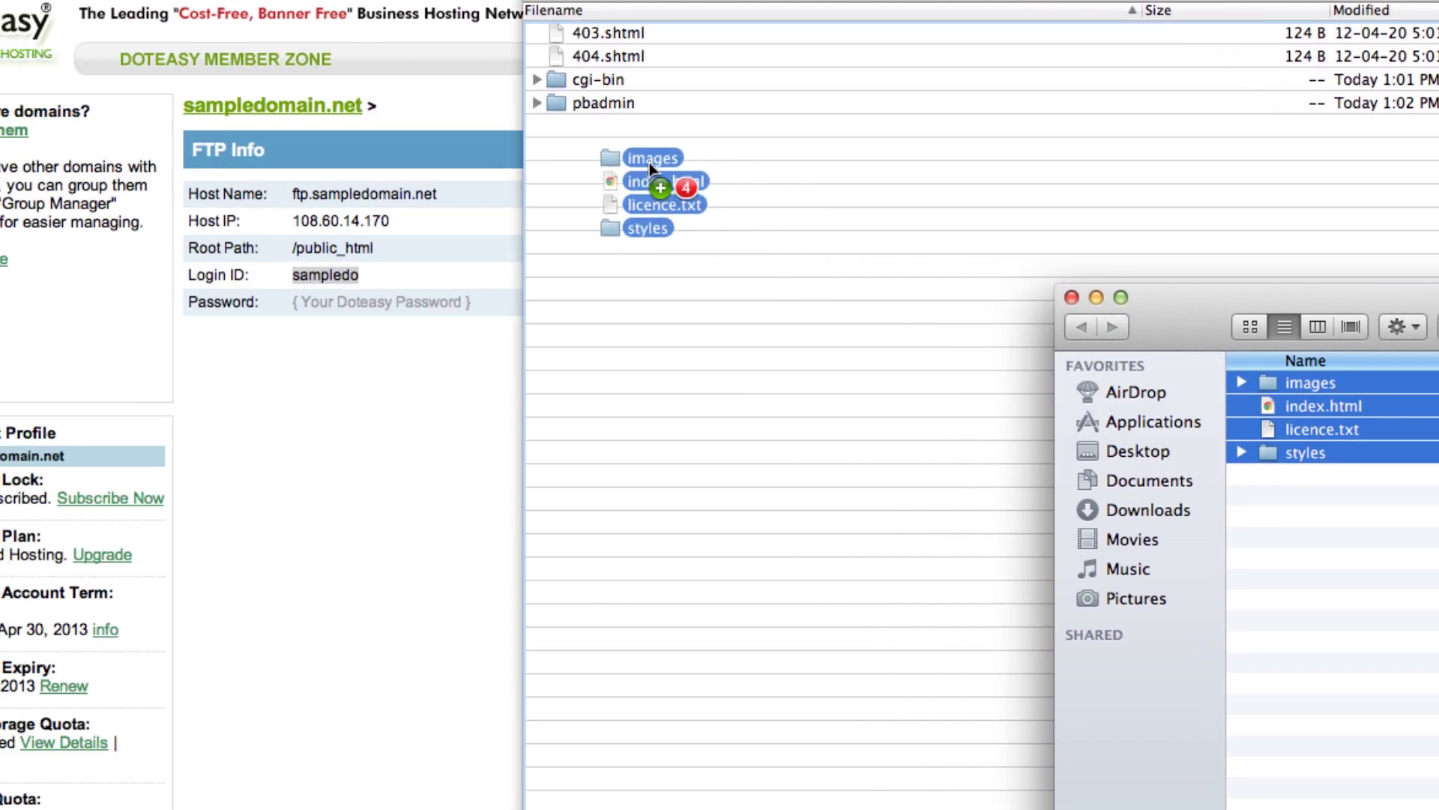
left_click_drag(649, 164, 646, 165)
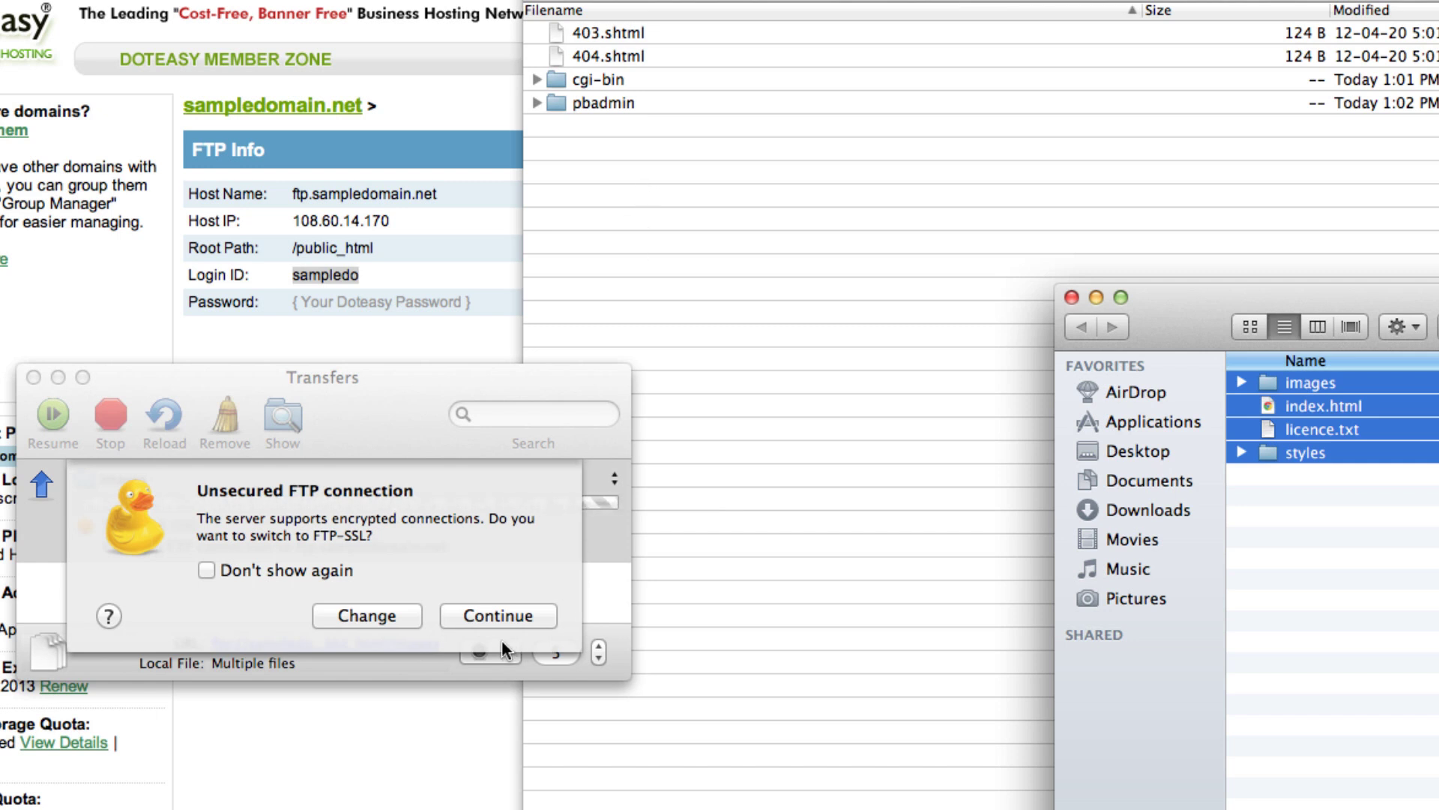
left_click(502, 613)
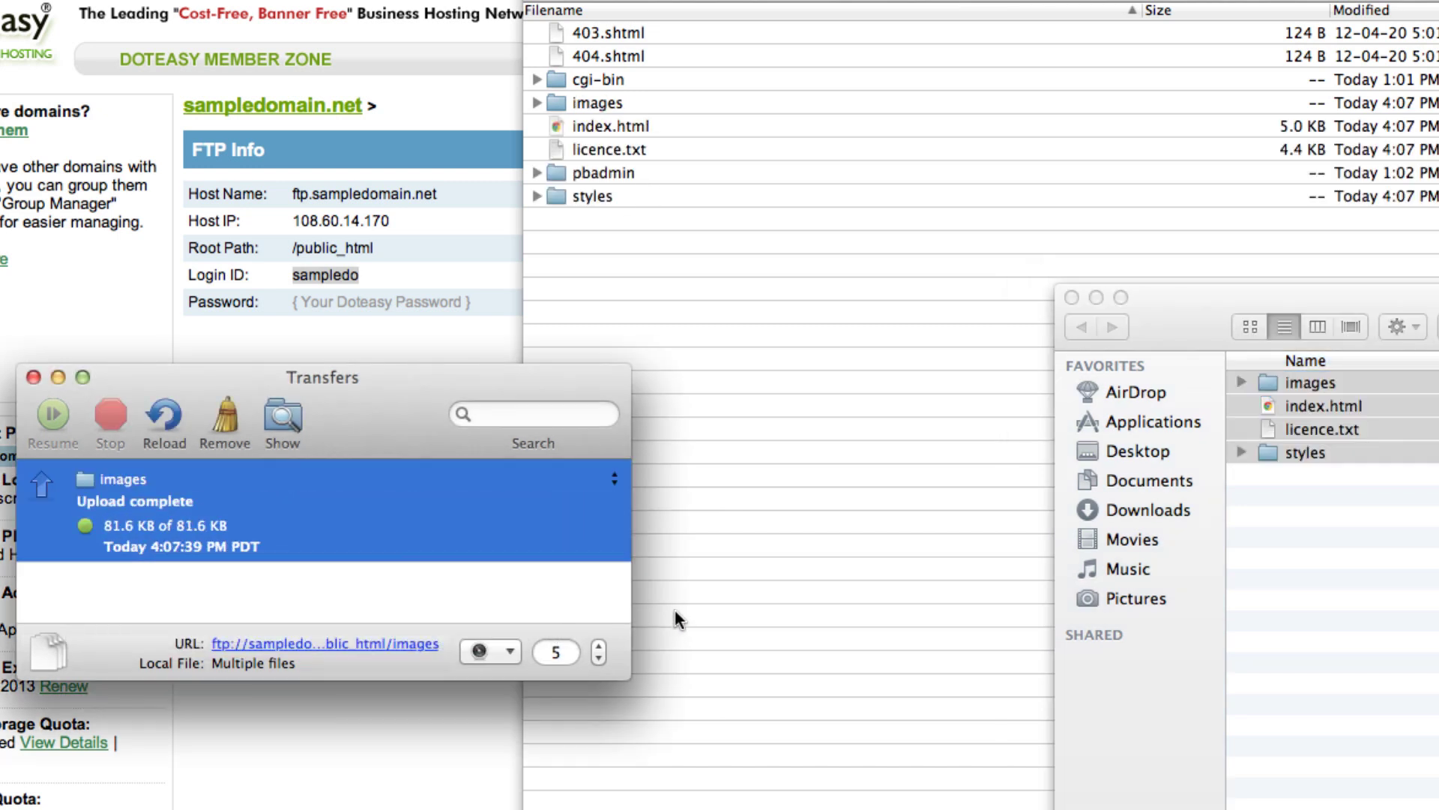
left_click(33, 376)
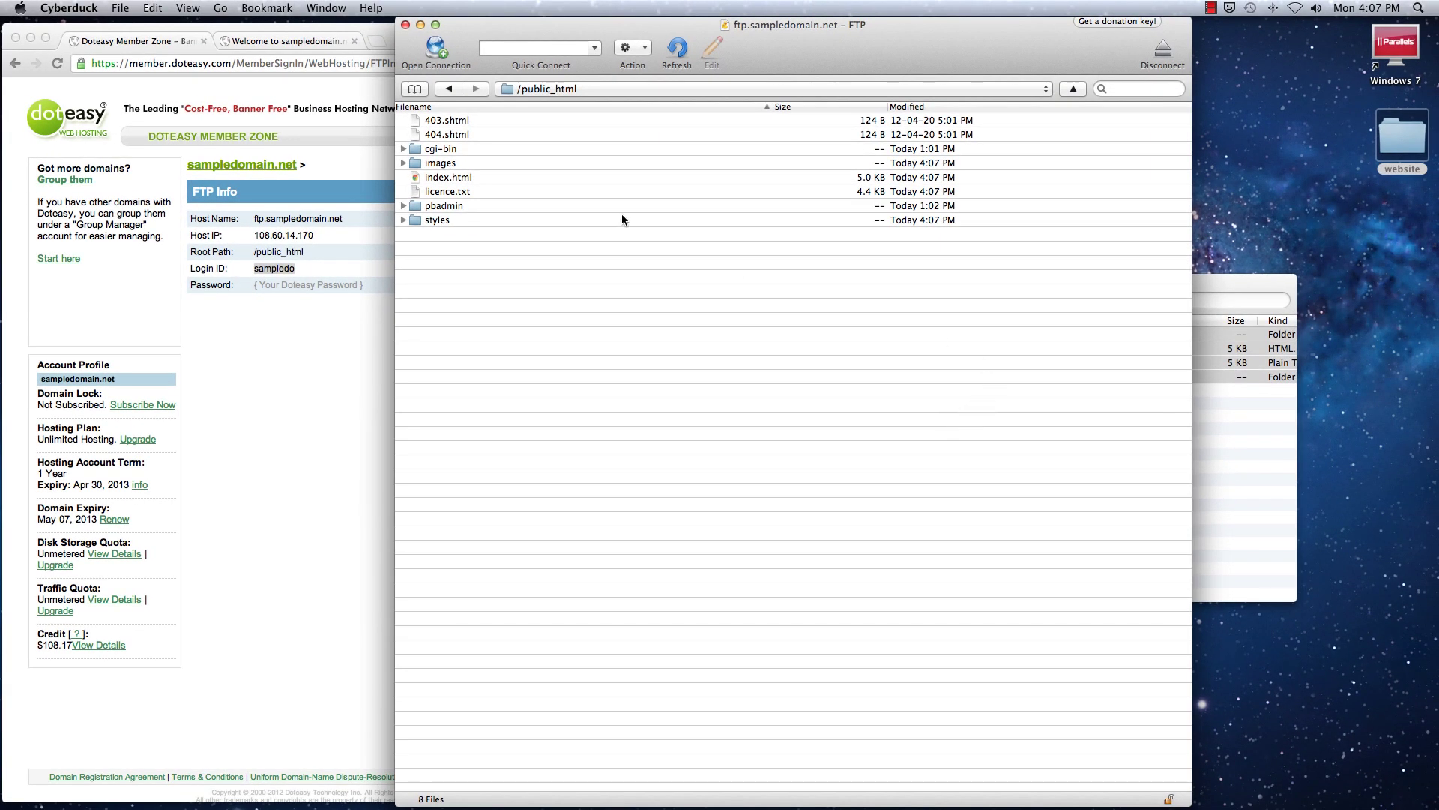
Reload the sampledomain.net tab full screen to see the new WEBSITE template
left_click(315, 42)
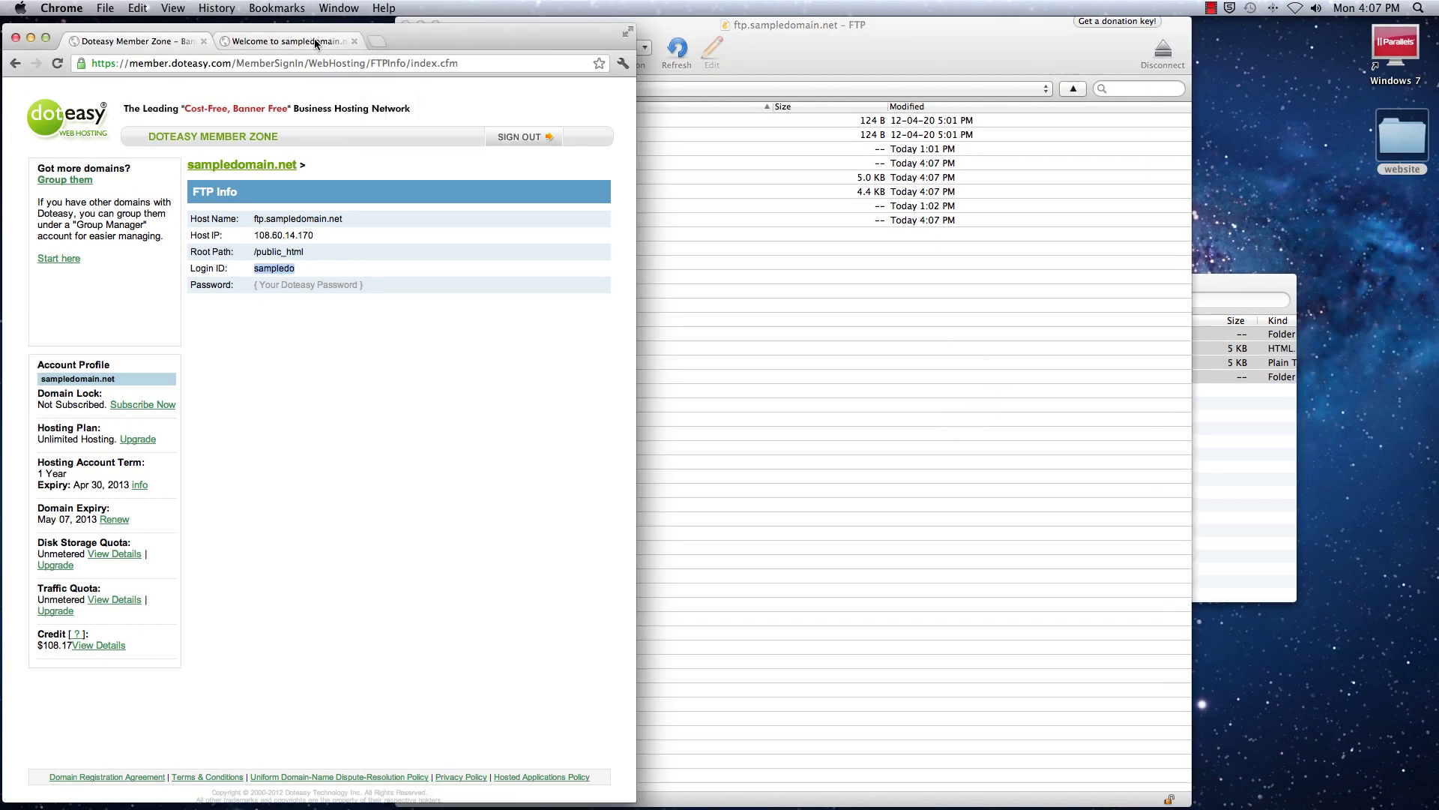
left_click(629, 32)
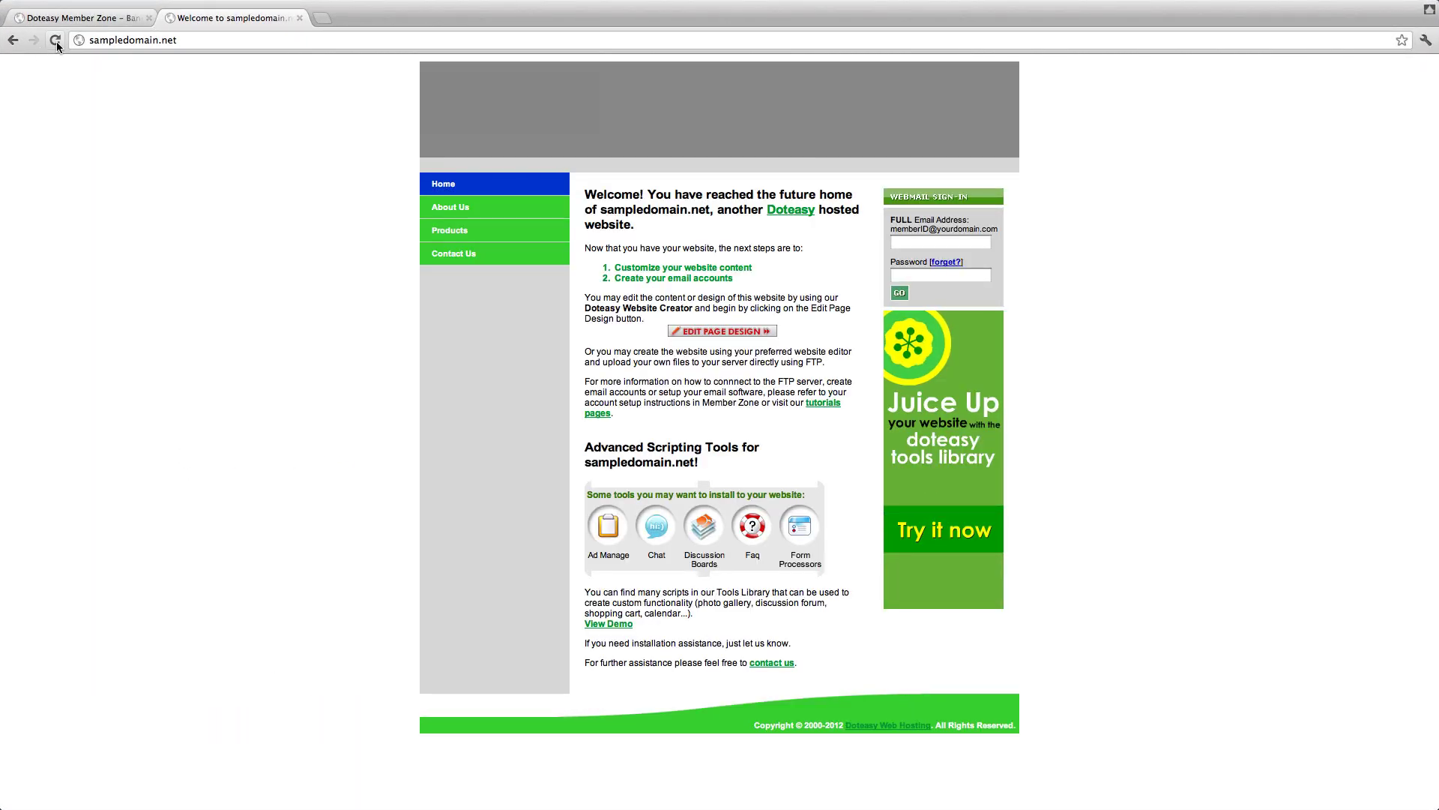
left_click(55, 40)
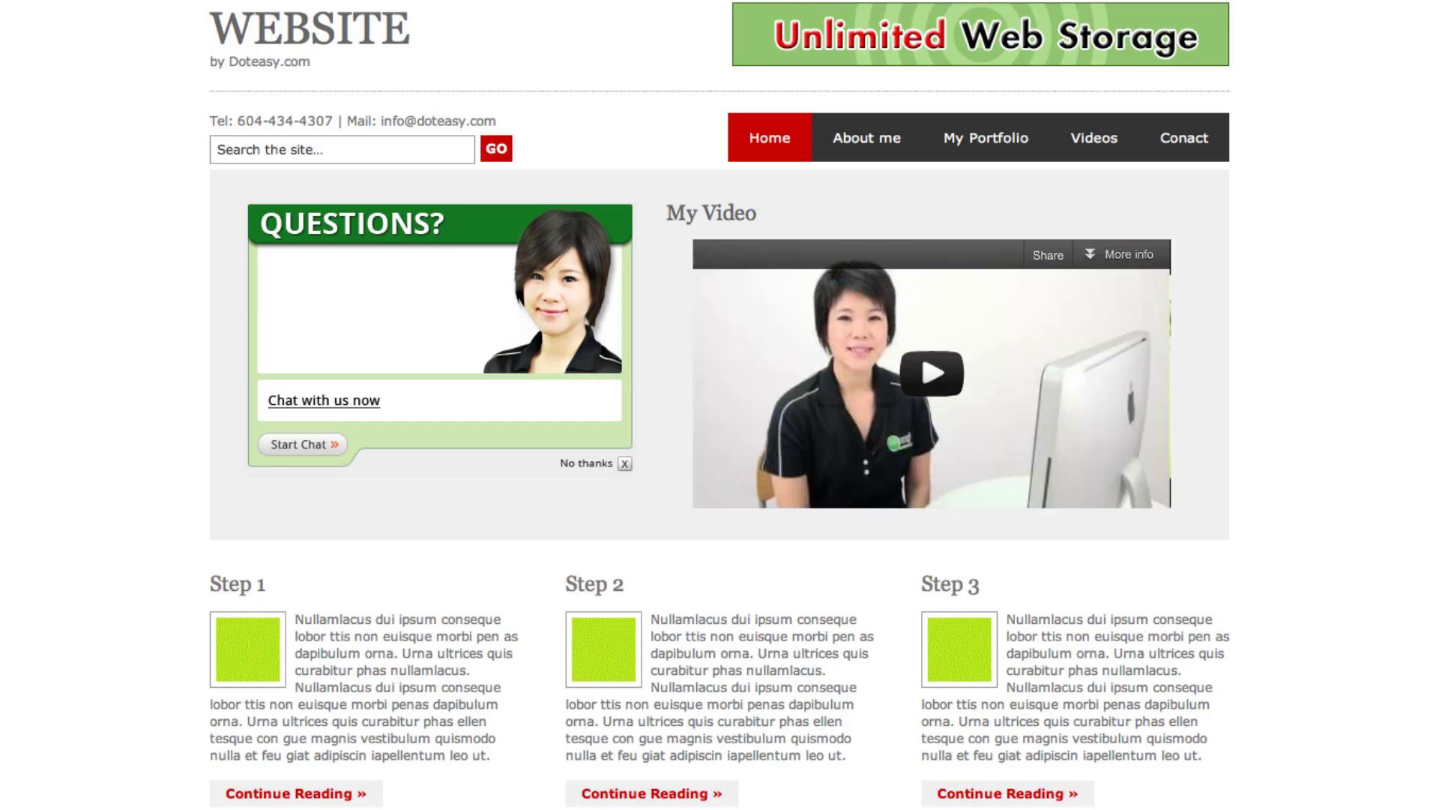